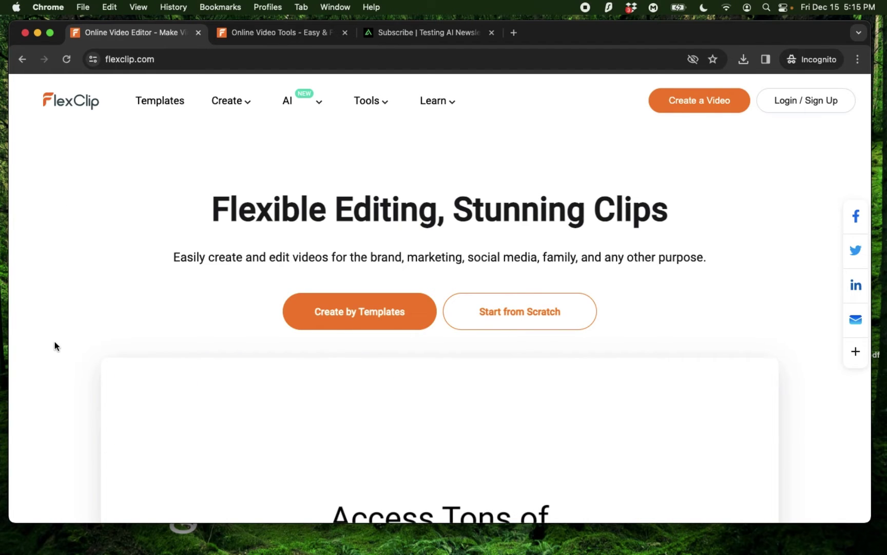
# Scroll the Online Video Tools page to AI Text to Video, AI Blog to Video and AI Video Script.
pyautogui.scroll(-4, 55, 341)
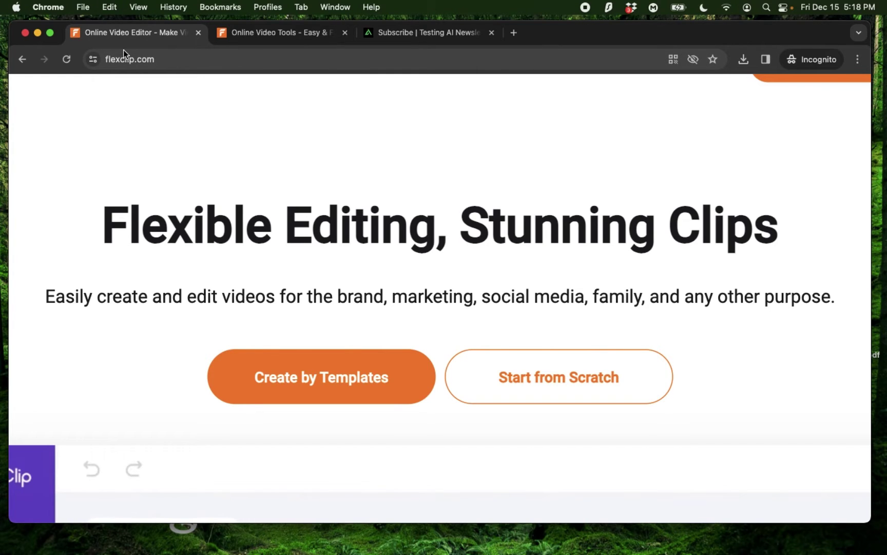
pyautogui.moveTo(302, 99)
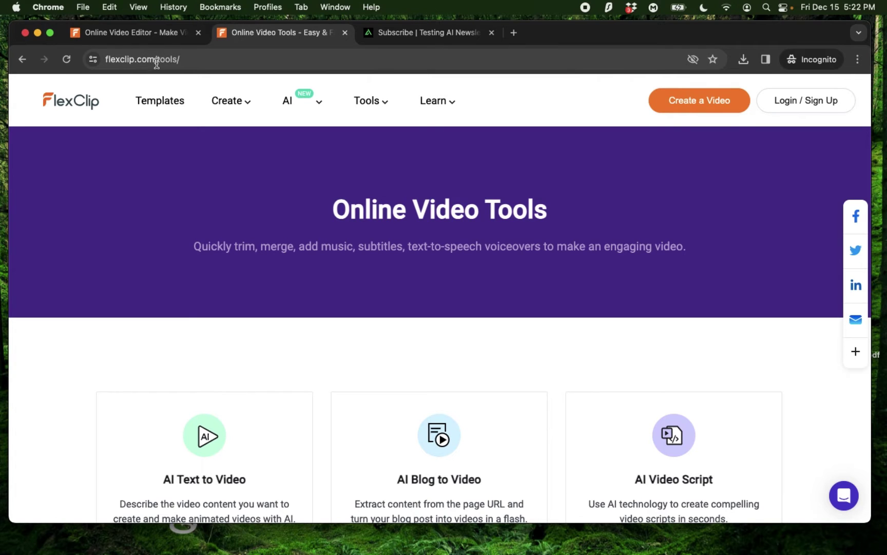
# Browse the whole FlexClip tools catalogue, then move to the Testing AI Newsletter subscribe tab.
pyautogui.scroll(-4, 141, 422)
pyautogui.scroll(-11, 141, 422)
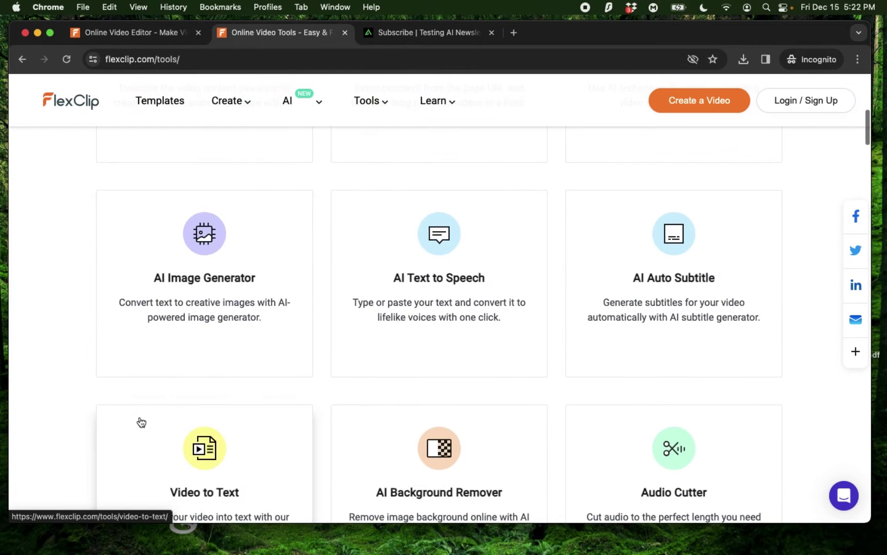
pyautogui.scroll(-4, 141, 423)
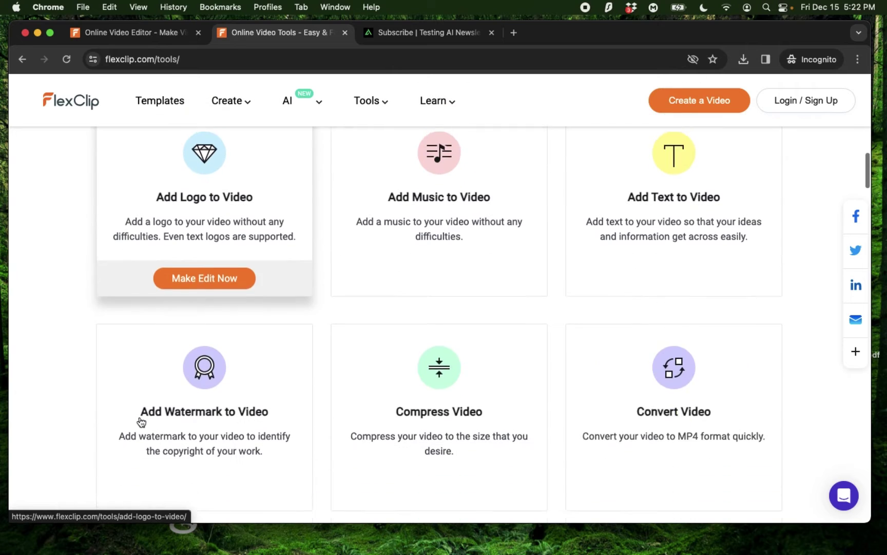
pyautogui.scroll(-2, 141, 422)
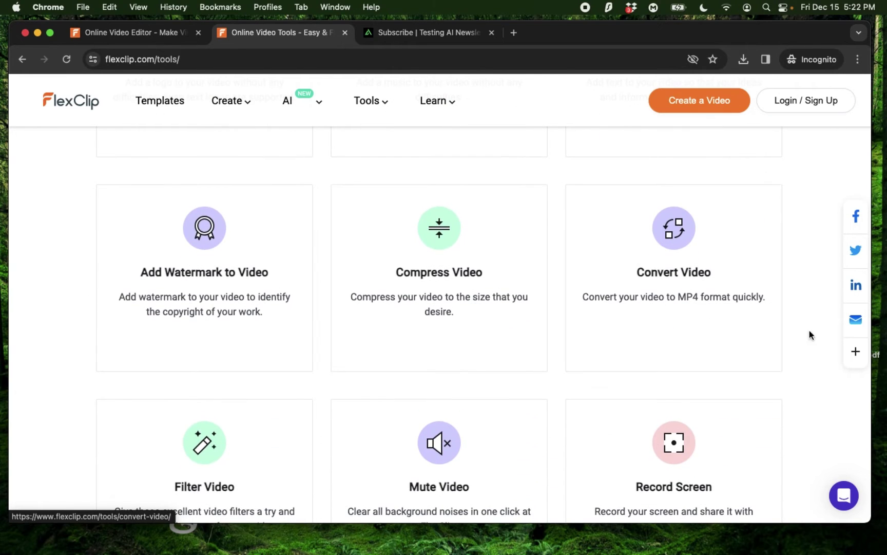
pyautogui.scroll(-3, 815, 420)
pyautogui.scroll(-2, 814, 421)
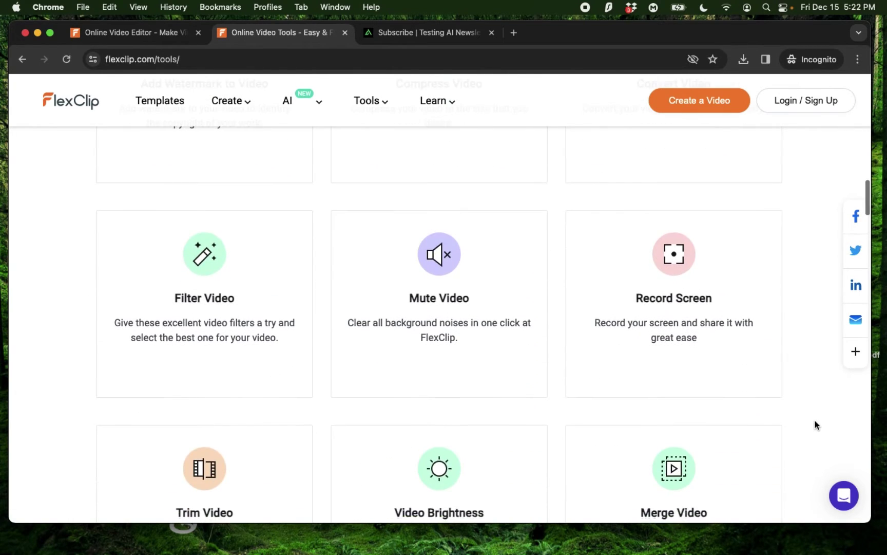
pyautogui.scroll(-3, 815, 424)
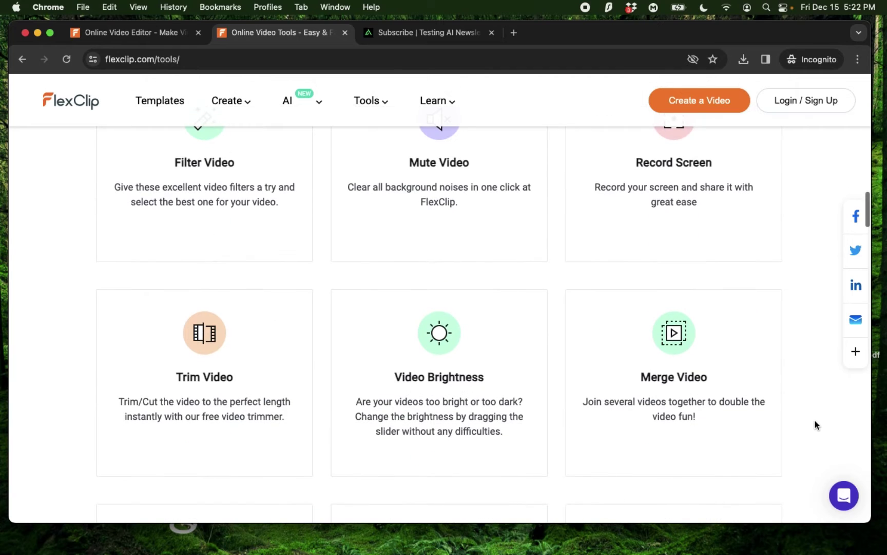
pyautogui.scroll(-2, 816, 425)
pyautogui.scroll(-3, 815, 424)
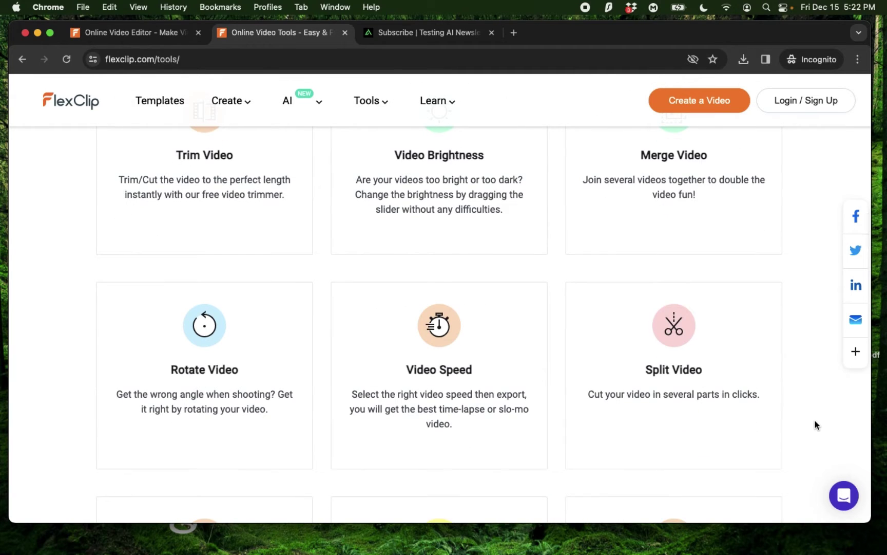
pyautogui.scroll(-4, 815, 425)
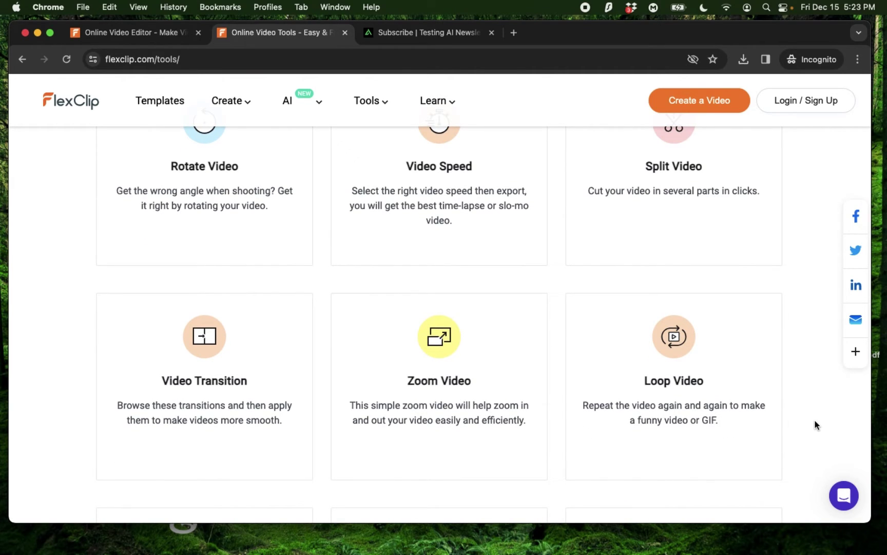
pyautogui.scroll(-4, 815, 425)
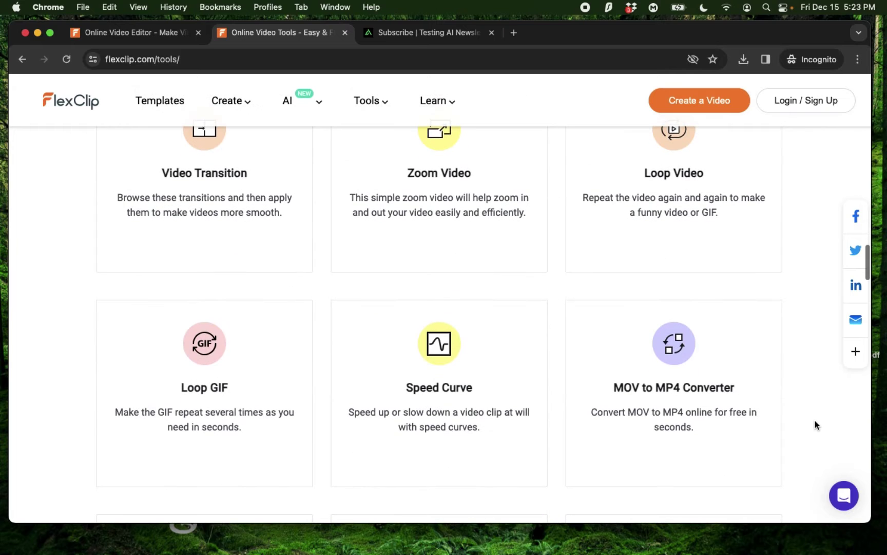
pyautogui.scroll(-3, 816, 424)
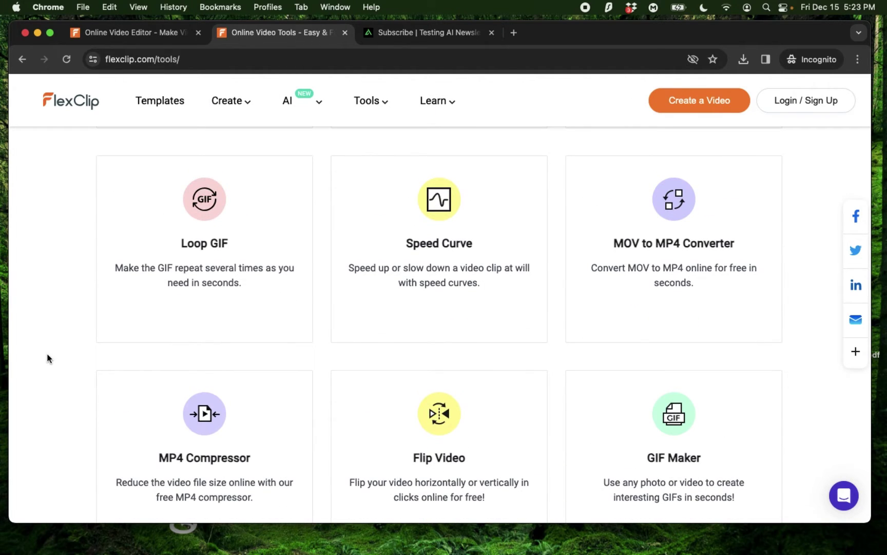
pyautogui.scroll(-4, 810, 309)
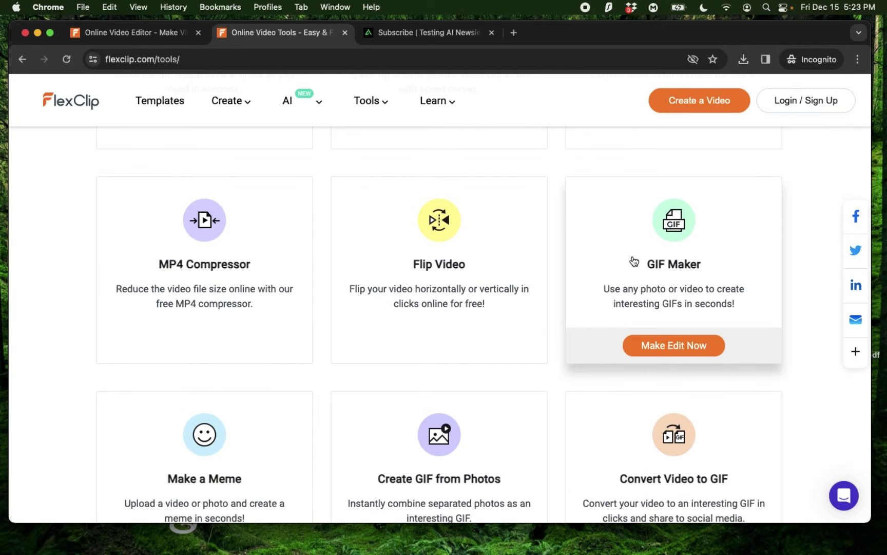
pyautogui.scroll(-4, 635, 259)
pyautogui.scroll(1, 685, 343)
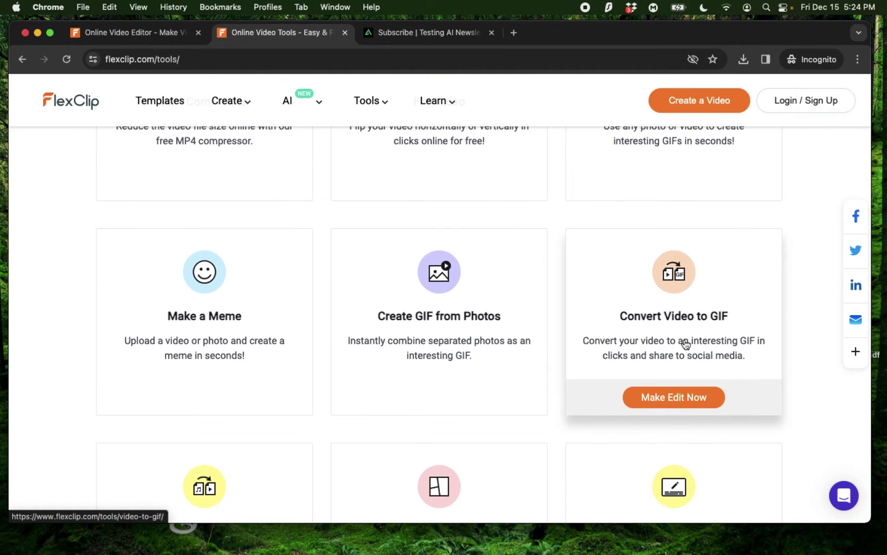
pyautogui.scroll(-5, 686, 343)
pyautogui.scroll(-3, 507, 335)
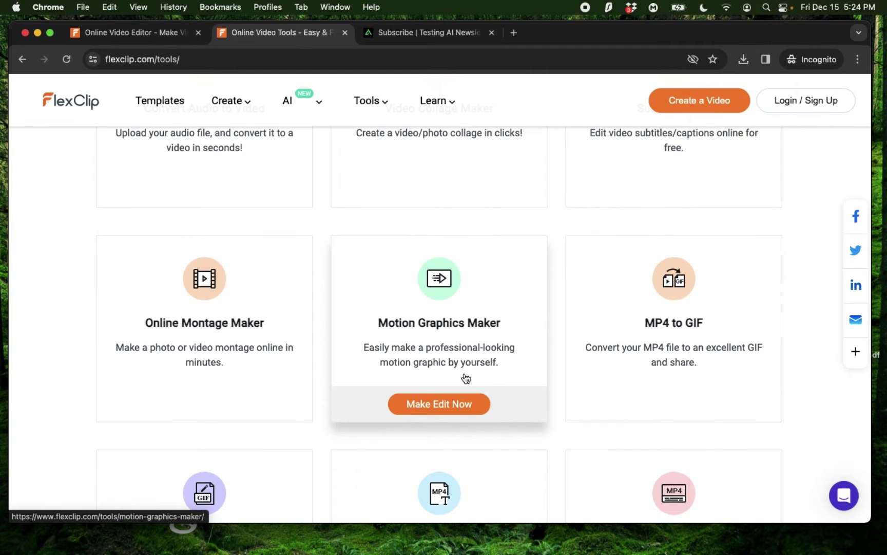
pyautogui.scroll(-10, 466, 379)
pyautogui.scroll(-3, 161, 321)
pyautogui.scroll(-3, 163, 321)
pyautogui.scroll(9, 816, 315)
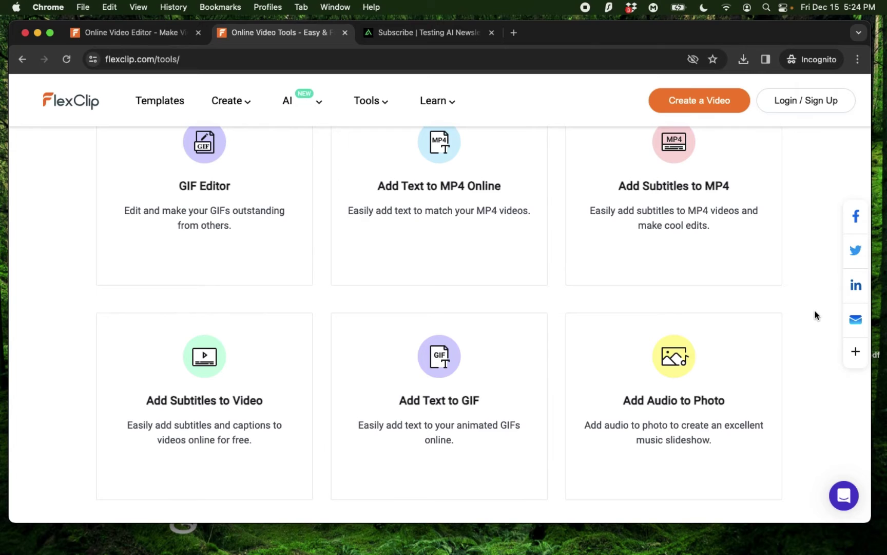
pyautogui.scroll(-5, 817, 315)
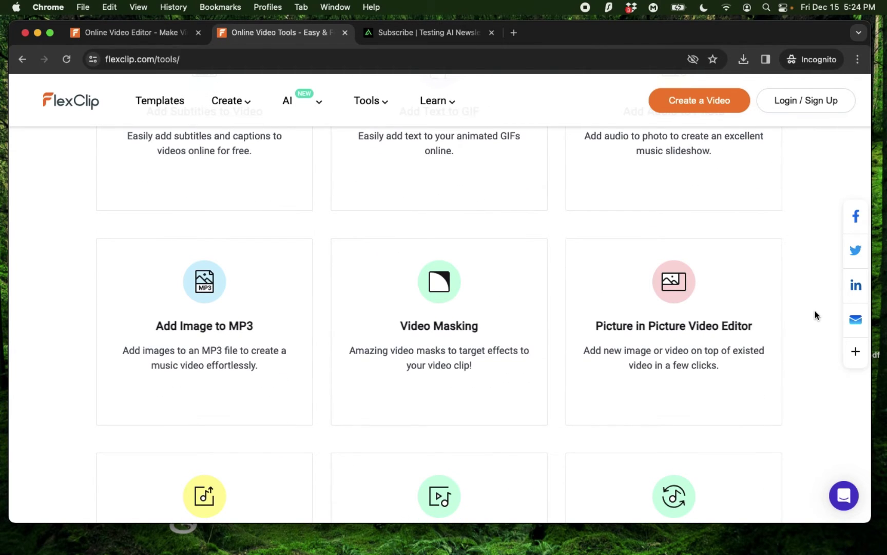
pyautogui.scroll(-4, 816, 315)
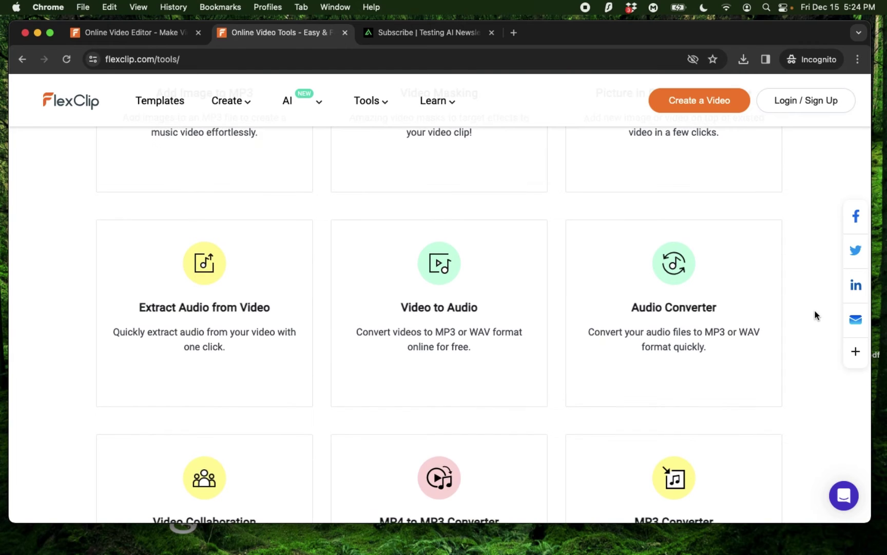
pyautogui.scroll(-2, 815, 314)
pyautogui.hotkey('ctrl', 'Tab')
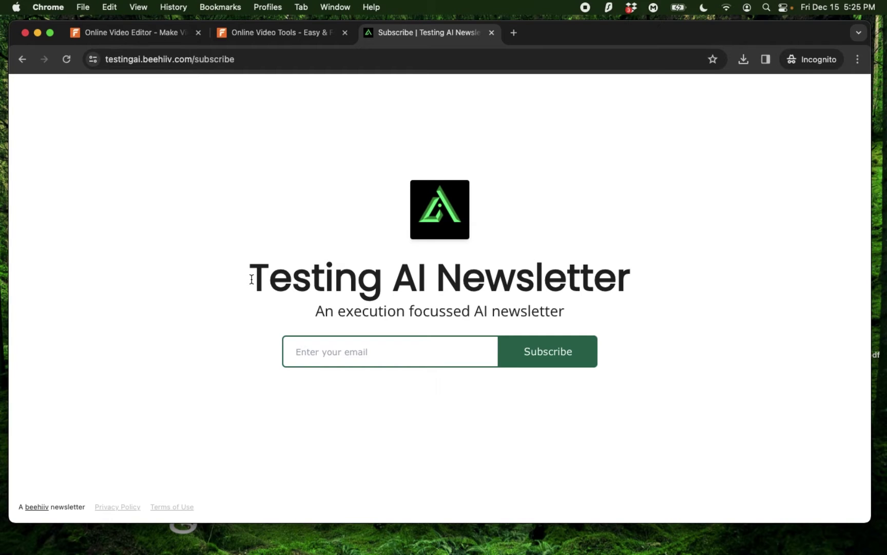
# Highlight the 'Testing AI Newsletter' heading on the subscribe page.
pyautogui.moveTo(252, 278); pyautogui.dragTo(659, 291)
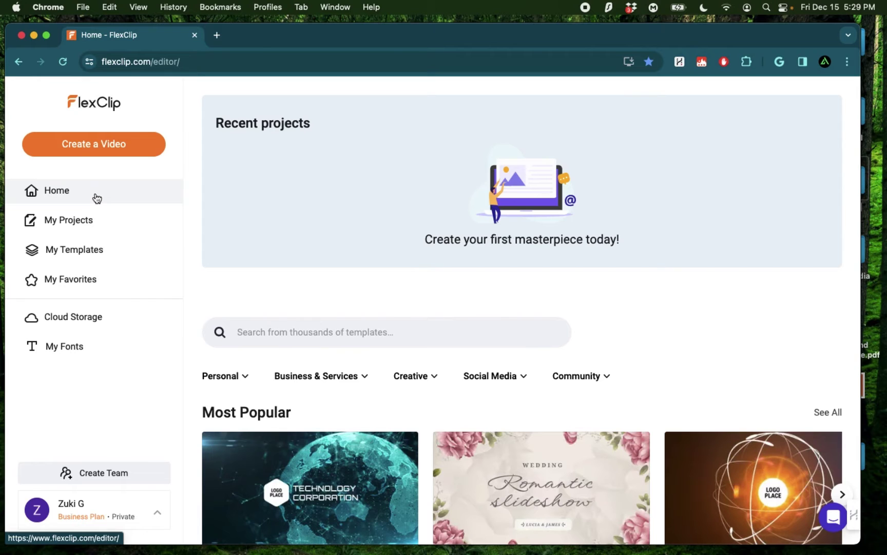
# Start a new video from the editor home's Create a Video option, keeping the 16:9 ratio.
pyautogui.scroll(5, 54, 521)
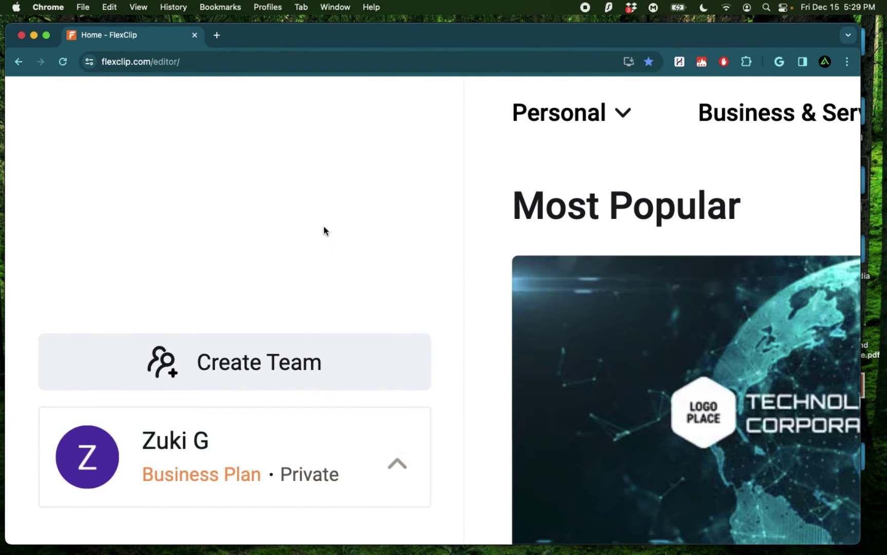
pyautogui.scroll(-5, 254, 234)
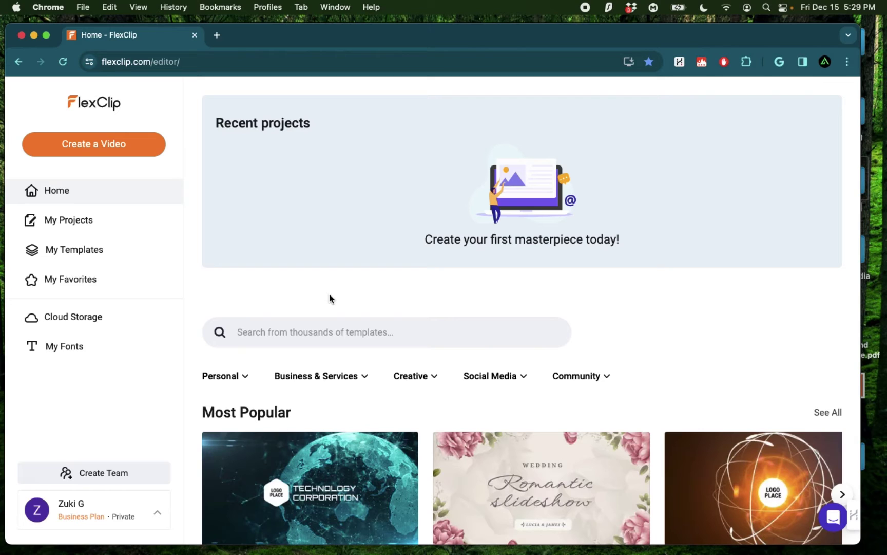
pyautogui.click(56, 145)
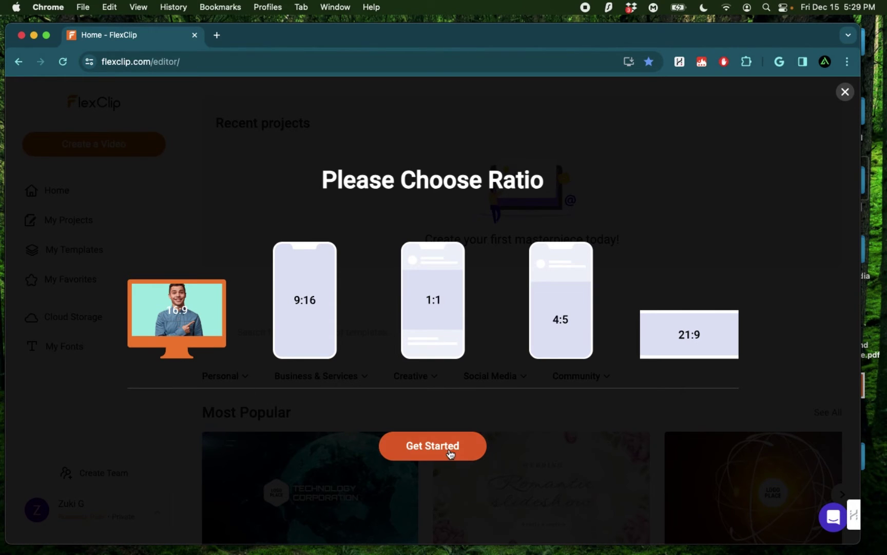
# Confirm 16:9 to open a blank untitled project and dismiss the Import Media prompt.
pyautogui.click(448, 452)
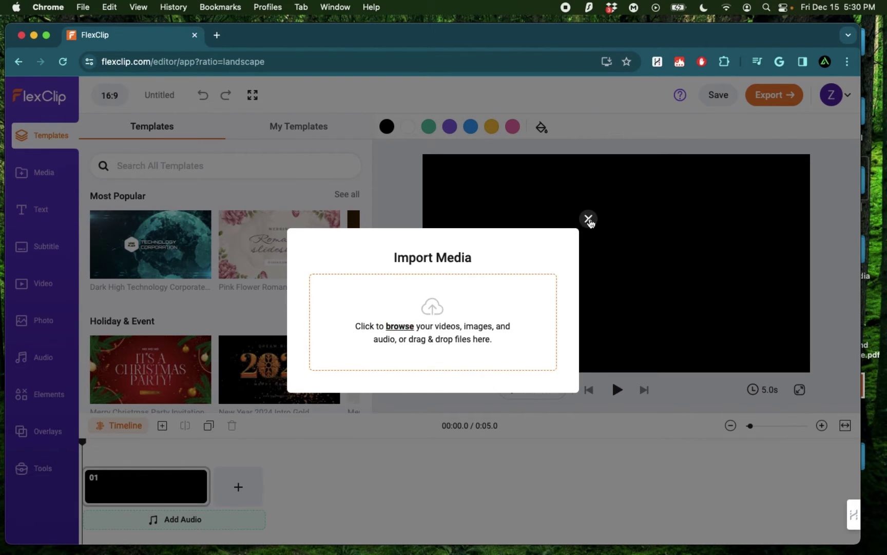
pyautogui.click(588, 220)
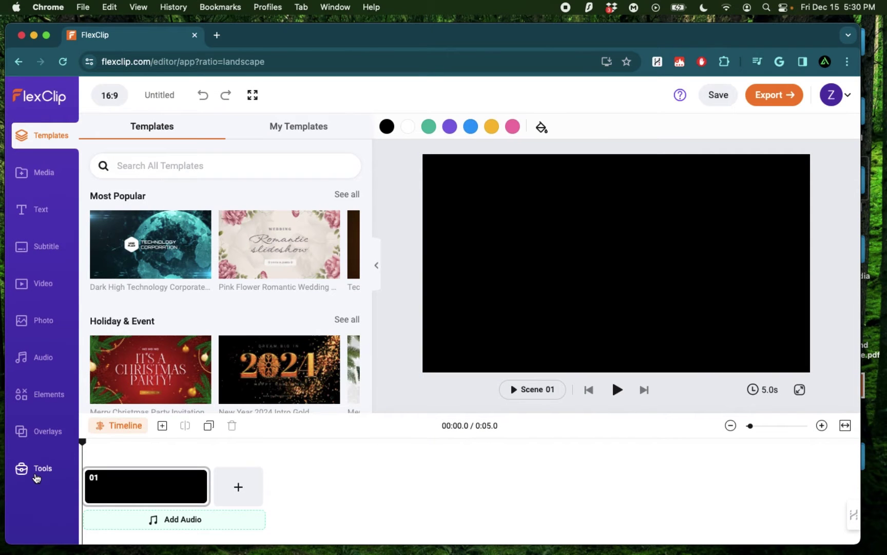
# Launch the Text to Video AI generator from the Tools collection.
pyautogui.click(37, 477)
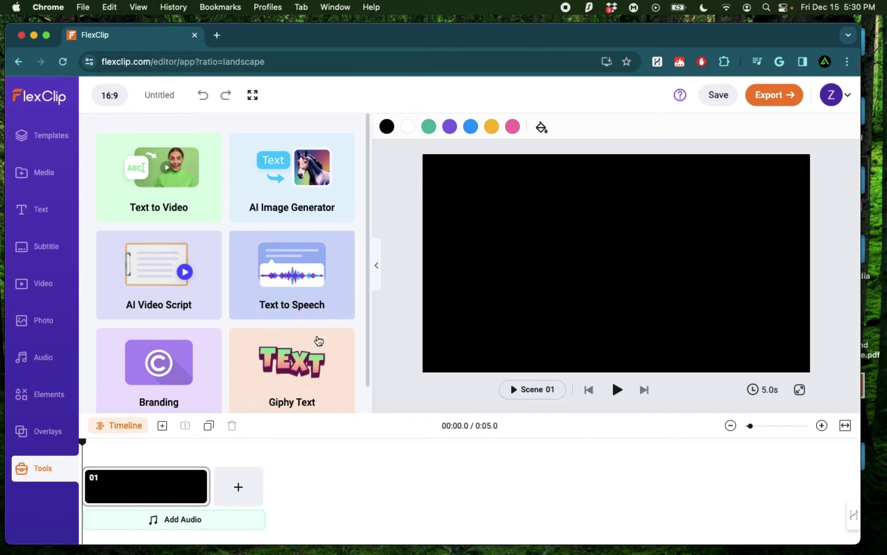
pyautogui.scroll(-1, 298, 308)
pyautogui.scroll(1, 288, 289)
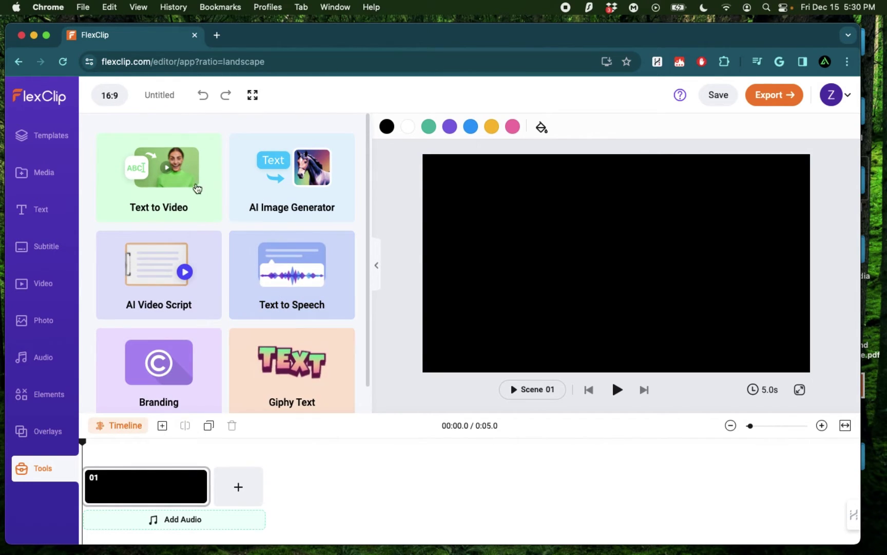
pyautogui.click(166, 196)
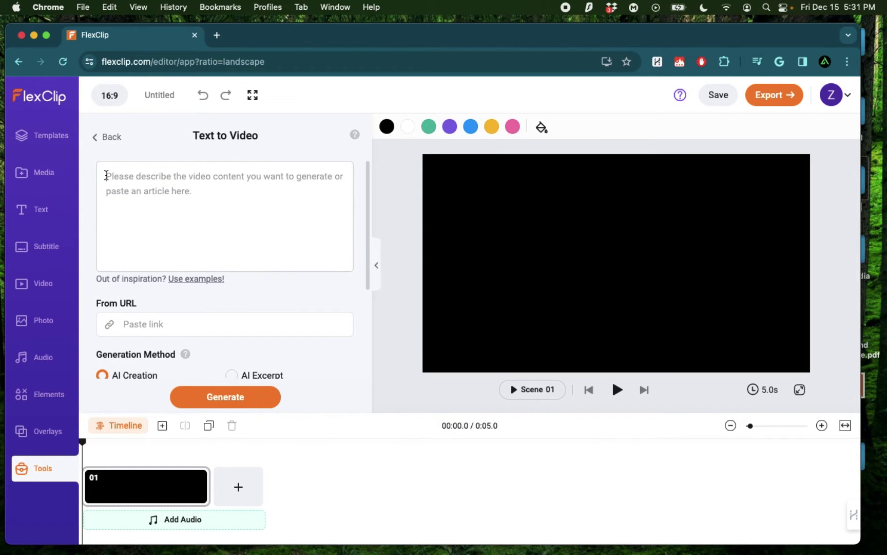
# Fill the Text to Video description with a yoga promo example prompt.
pyautogui.scroll(2, 106, 175)
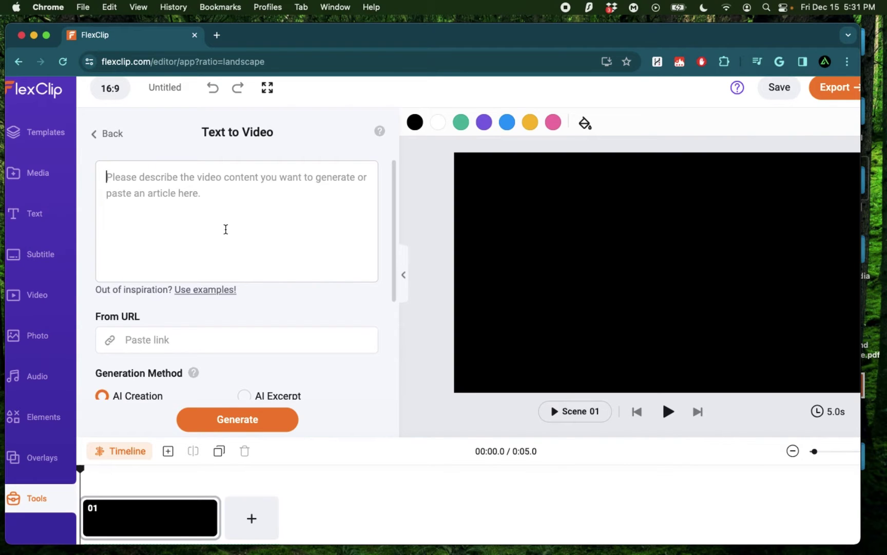
pyautogui.hscroll(-2, 255, 289)
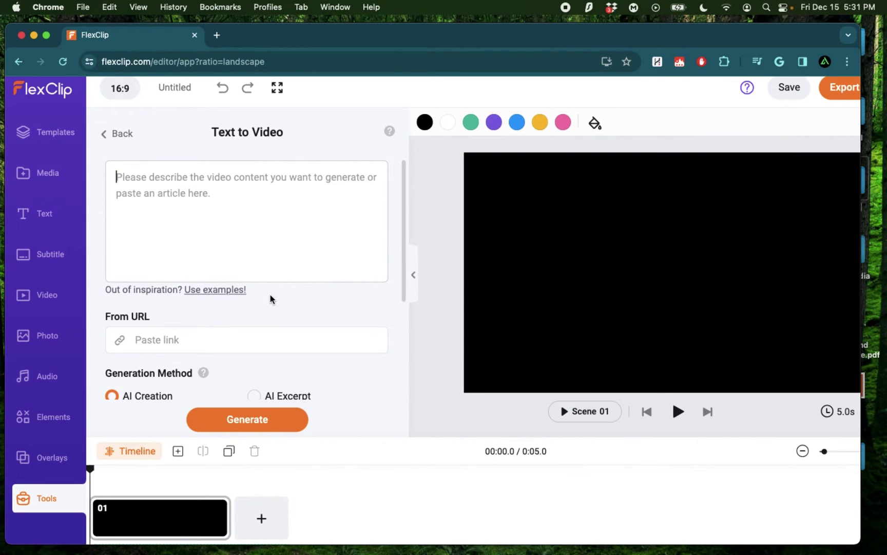
pyautogui.click(213, 291)
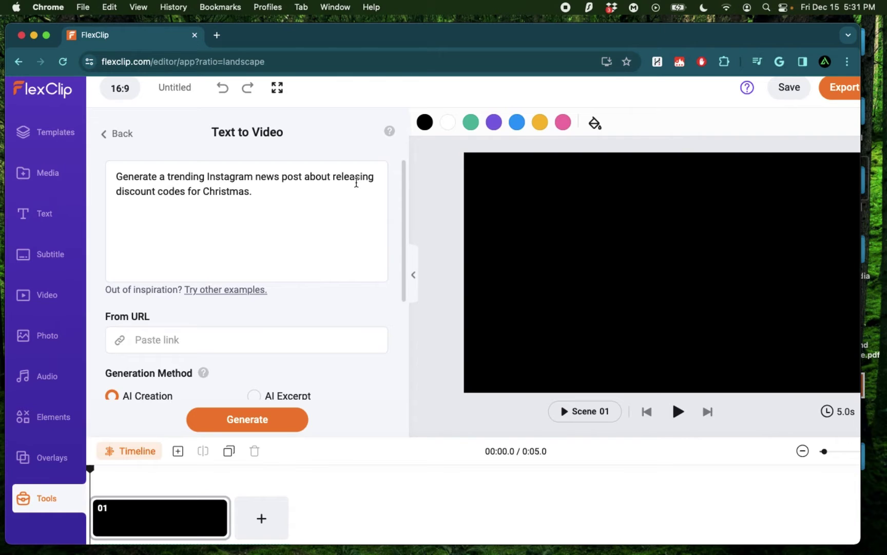
pyautogui.click(249, 288)
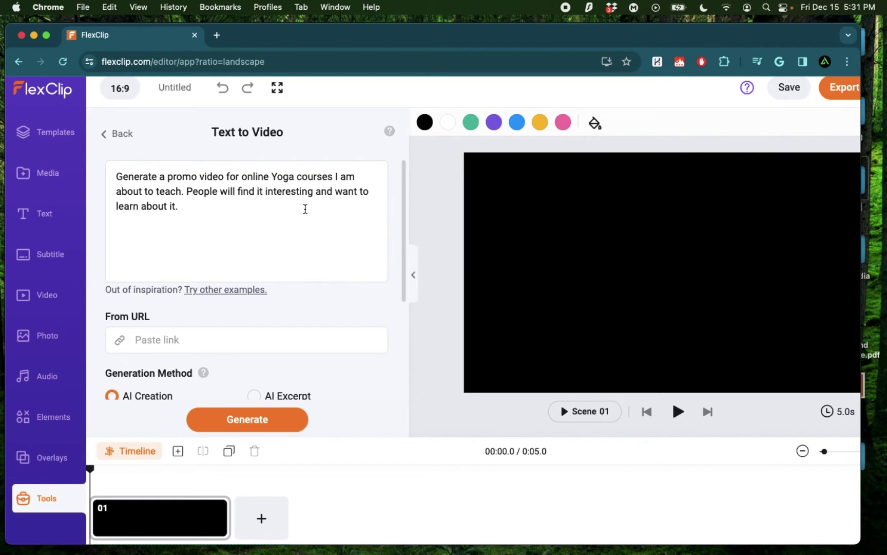
# Choose the yellow subtitle style from the next page of the Style grid.
pyautogui.scroll(3, 282, 186)
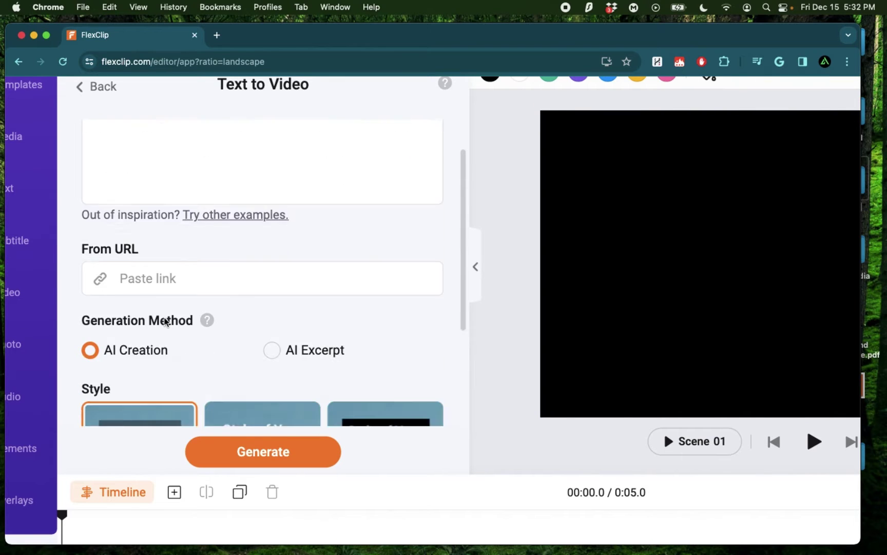
pyautogui.scroll(-2, 164, 322)
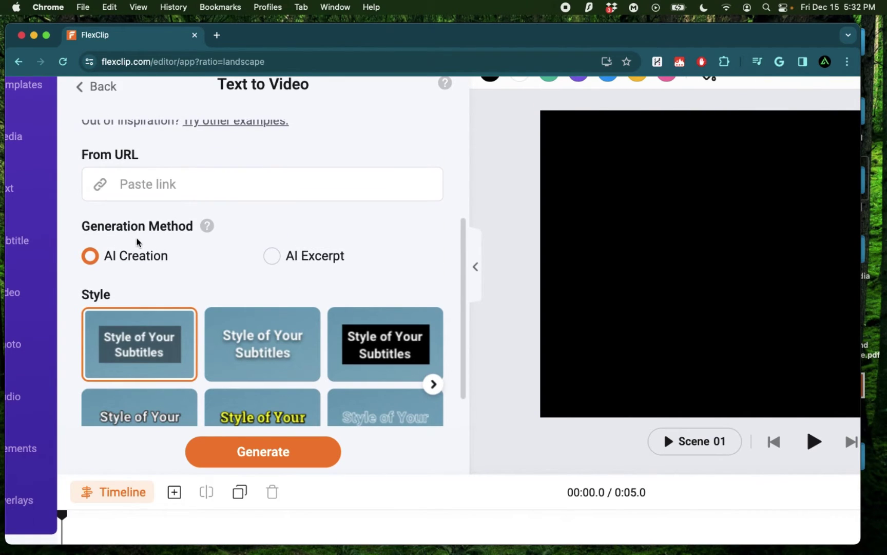
pyautogui.scroll(-2, 170, 252)
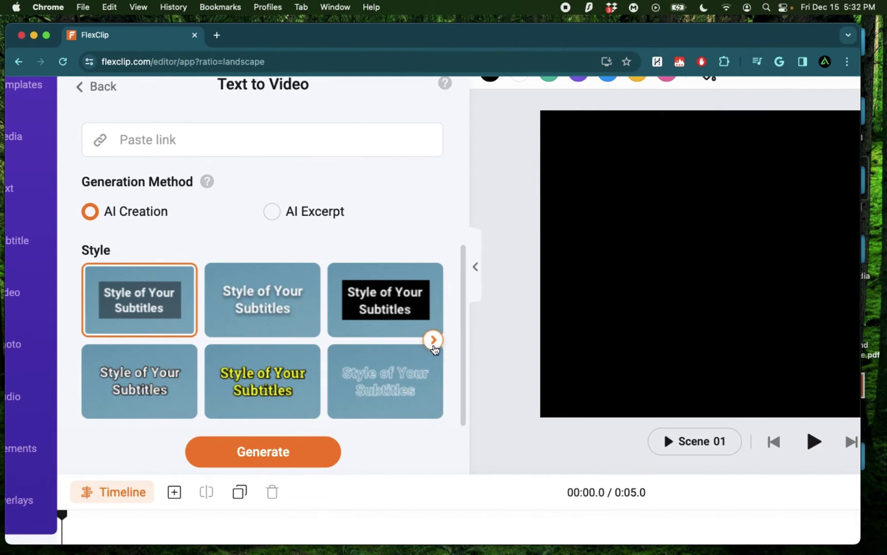
pyautogui.click(433, 340)
pyautogui.click(390, 311)
# Generate the yoga video and review its 14 scenes, 1:38 long, on the timeline.
pyautogui.click(303, 444)
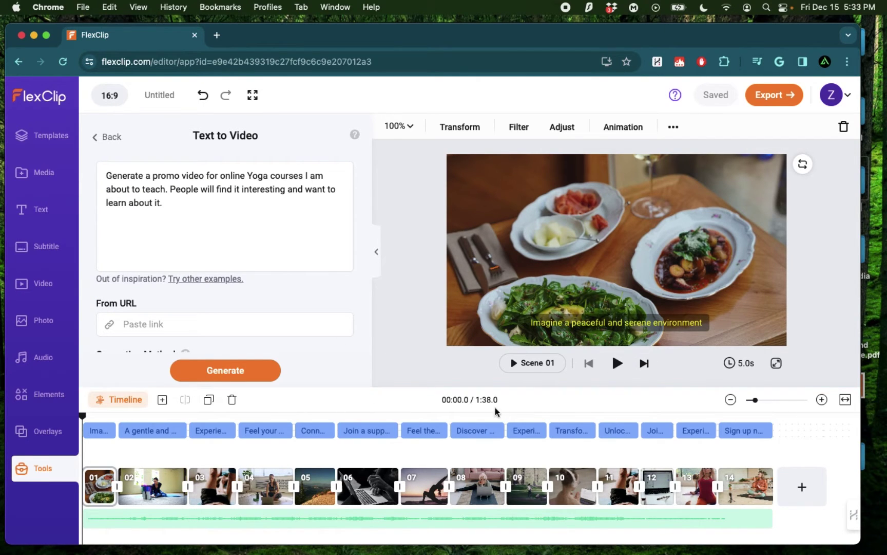
pyautogui.scroll(5, 496, 406)
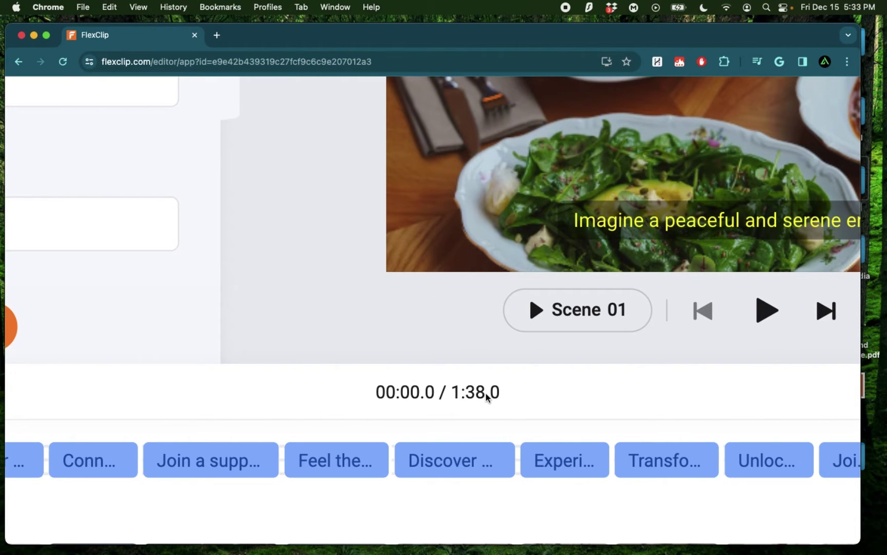
pyautogui.scroll(-5, 486, 393)
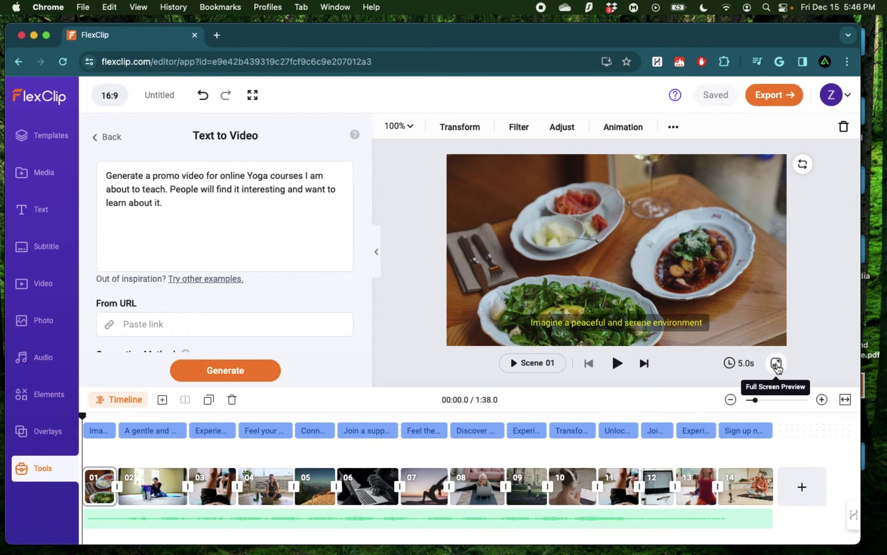
pyautogui.click(777, 365)
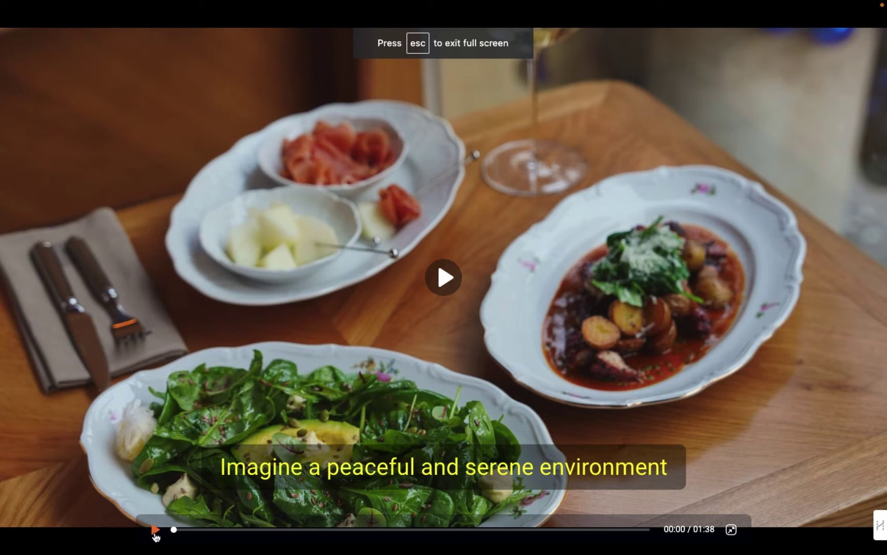
pyautogui.click(156, 530)
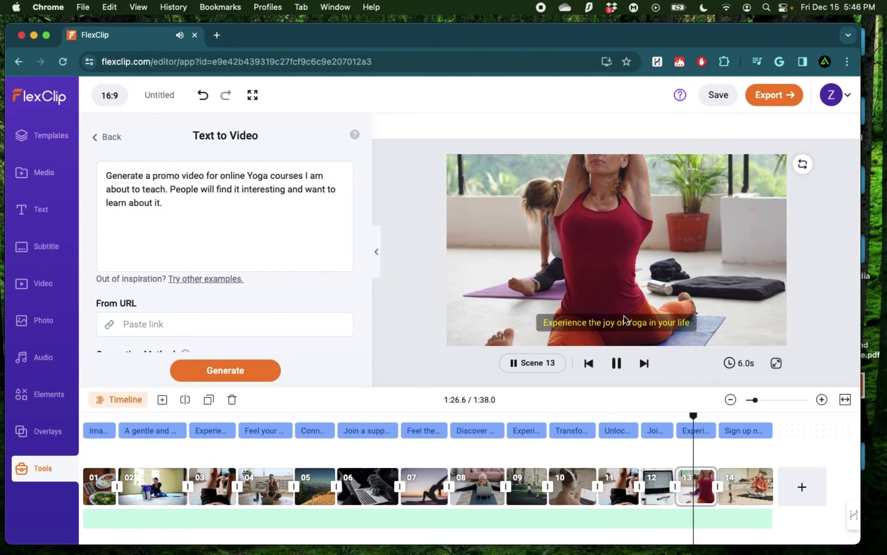
pyautogui.click(618, 365)
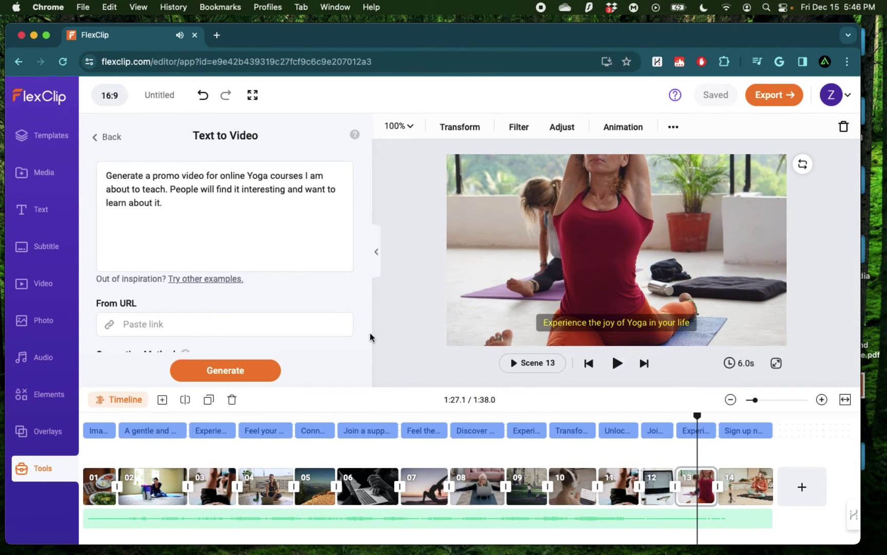
pyautogui.click(432, 485)
pyautogui.click(526, 471)
pyautogui.click(600, 457)
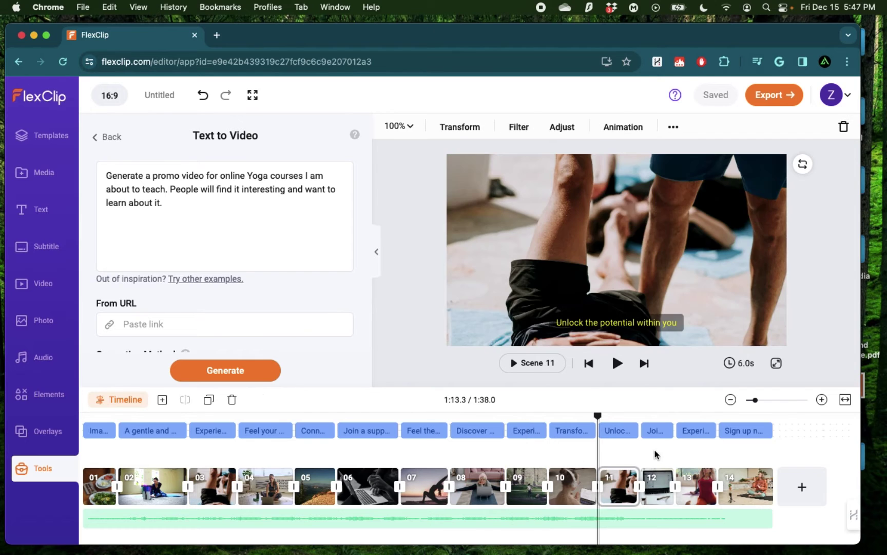
pyautogui.click(655, 454)
pyautogui.click(698, 456)
pyautogui.click(739, 455)
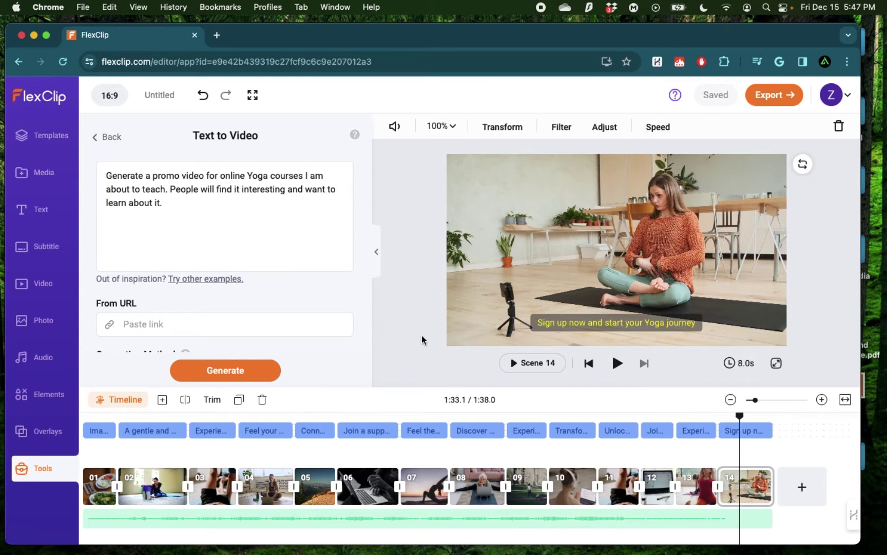
pyautogui.click(318, 452)
pyautogui.click(361, 445)
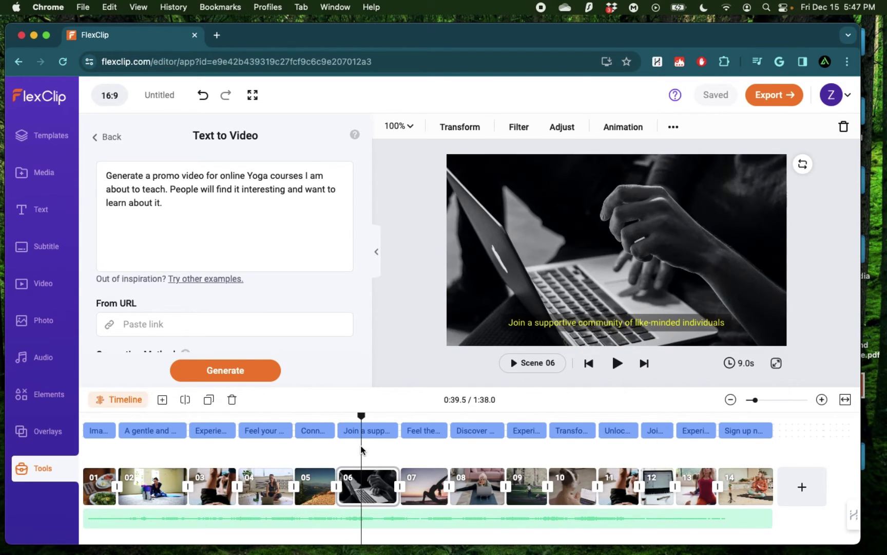
pyautogui.click(438, 450)
pyautogui.click(500, 448)
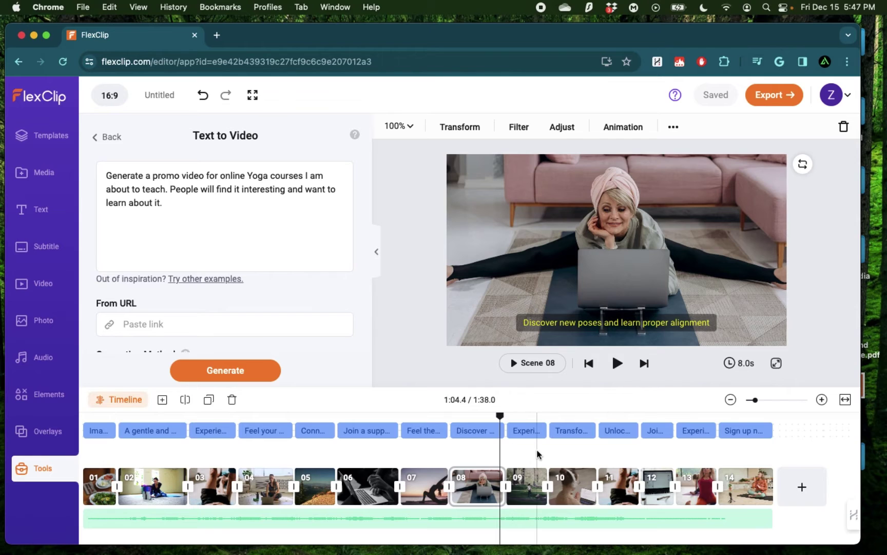
pyautogui.click(537, 454)
pyautogui.click(573, 464)
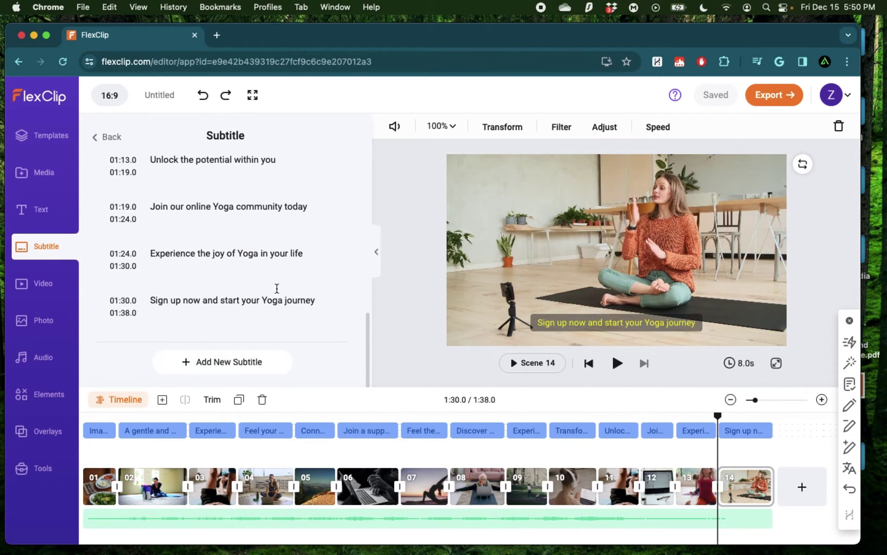
# Scroll the subtitle list, then return to the Auto AI, Manual and Upload subtitle choices.
pyautogui.scroll(15, 276, 212)
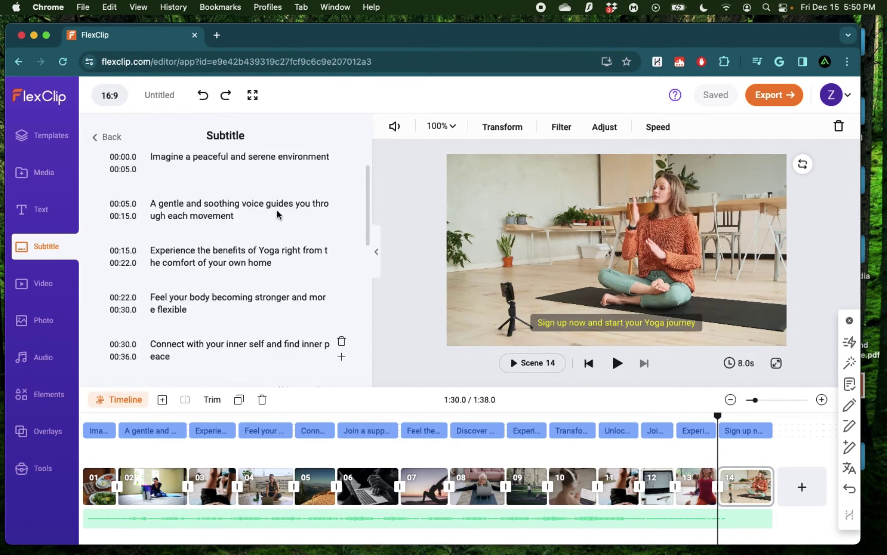
pyautogui.scroll(3, 278, 214)
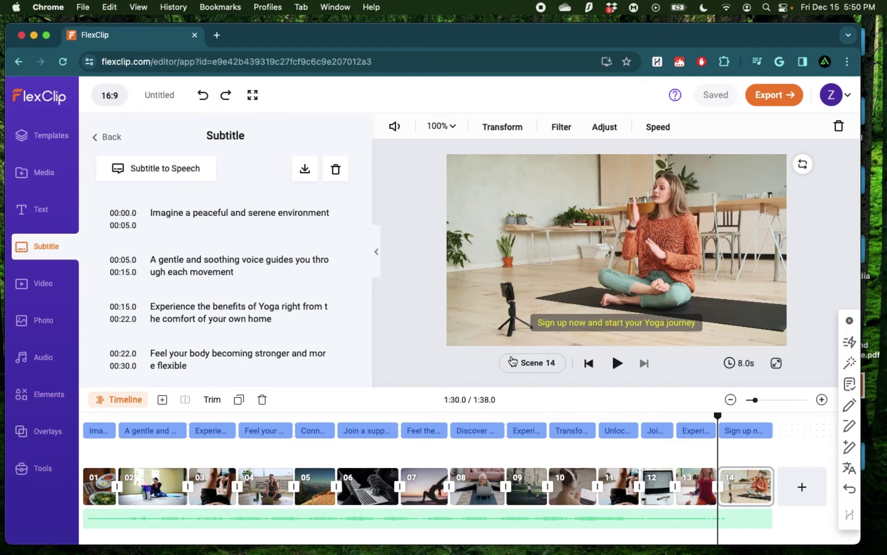
pyautogui.click(109, 140)
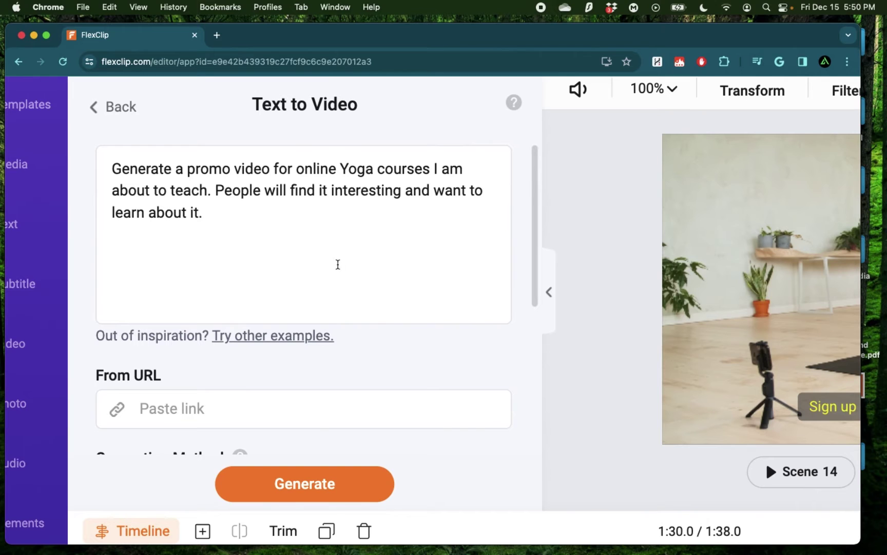
# Focus the Text to Video panel's Paste link field to enter an article URL.
pyautogui.scroll(-3, 349, 294)
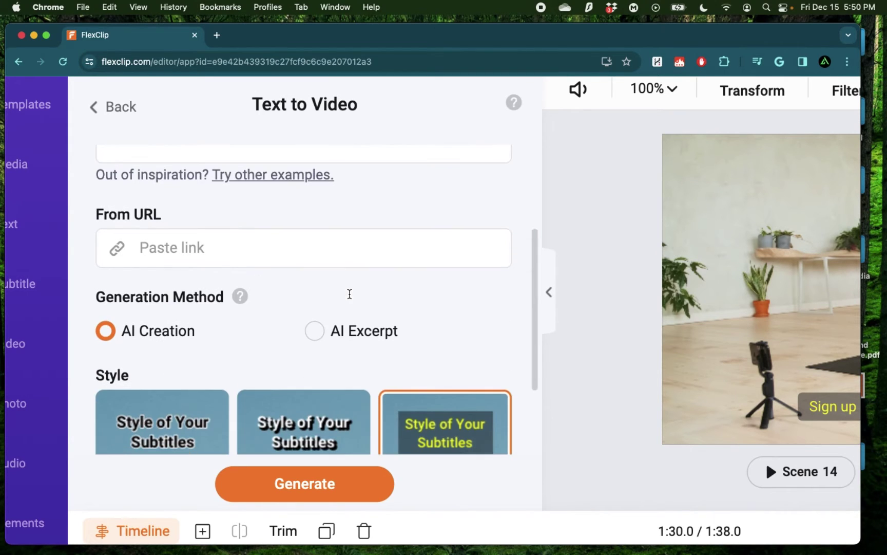
pyautogui.click(154, 257)
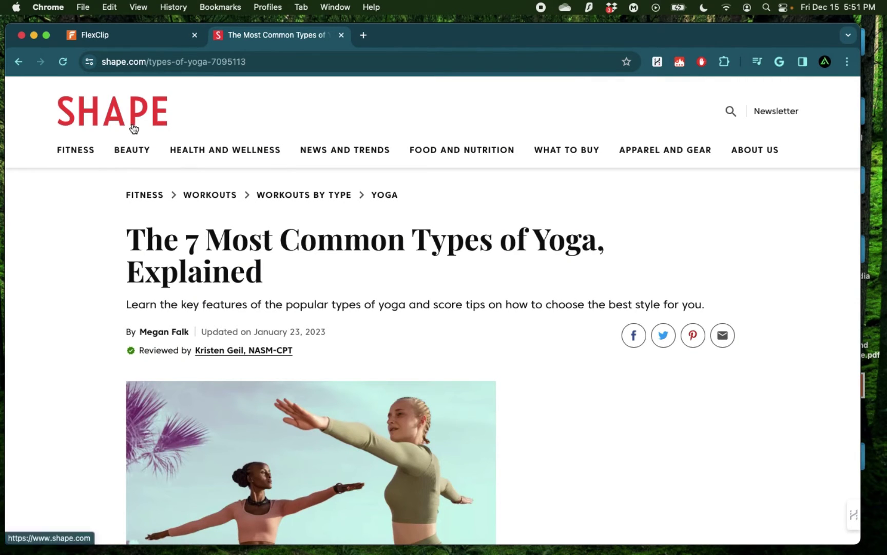
# Copy the Shape types-of-yoga article link and paste it into FlexClip's From URL field.
pyautogui.scroll(-3, 509, 272)
pyautogui.scroll(3, 406, 285)
pyautogui.scroll(-10, 592, 432)
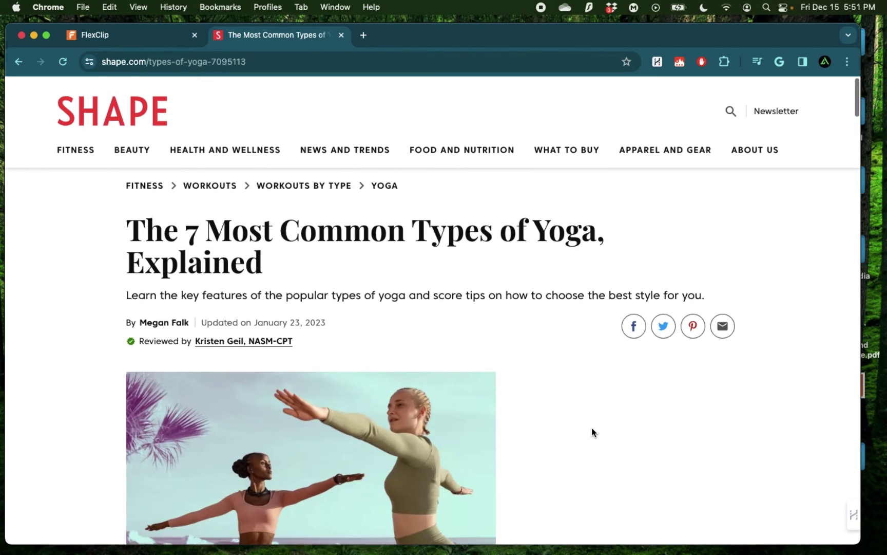
pyautogui.click(326, 63)
pyautogui.press('super+c')
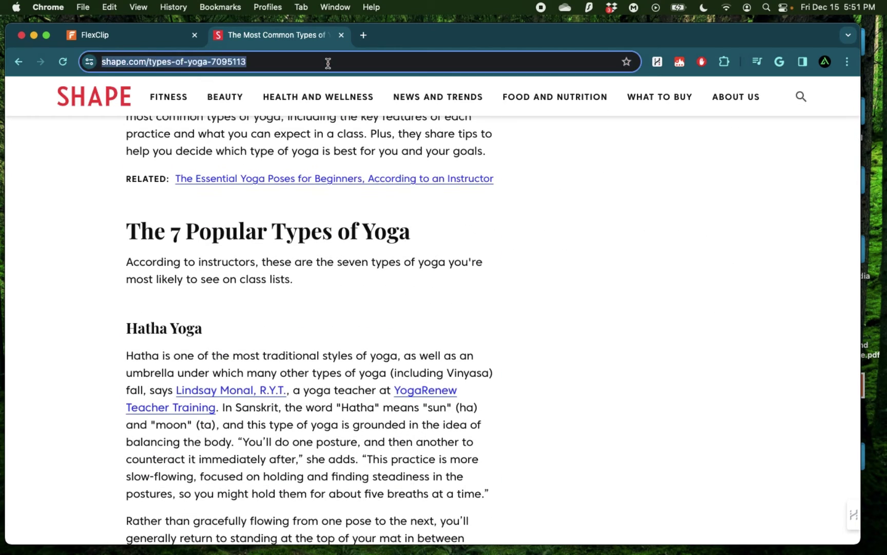
pyautogui.press('super+1')
pyautogui.click(315, 256)
pyautogui.press('super+v')
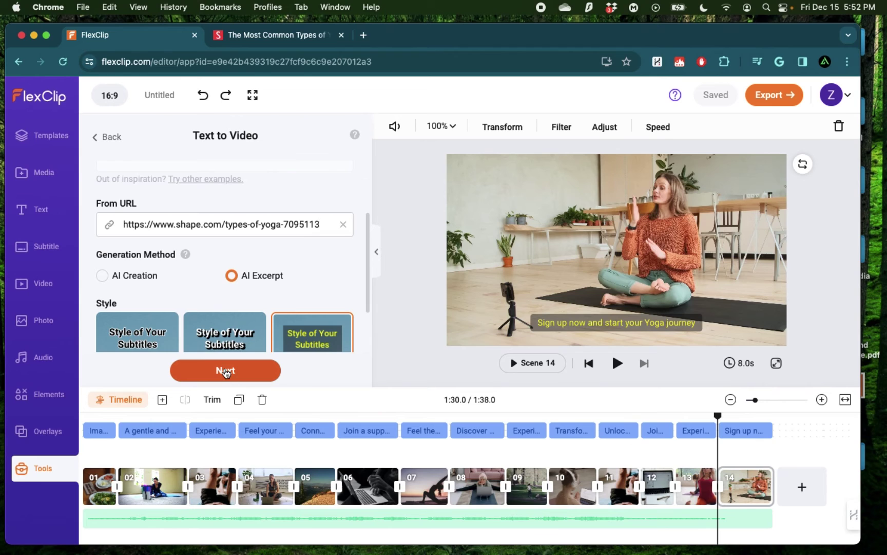
# Continue to the URL Main Content panel and review the extracted Shape article text.
pyautogui.click(225, 370)
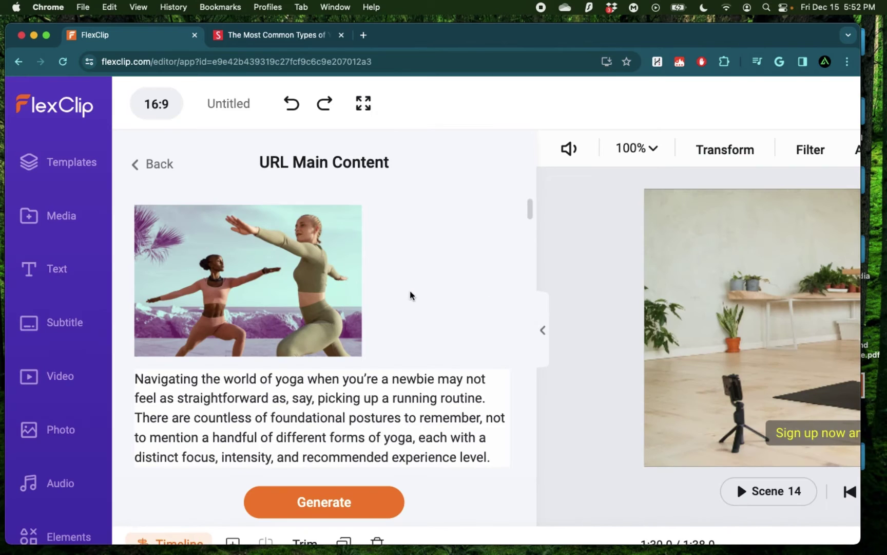
pyautogui.scroll(-5, 410, 296)
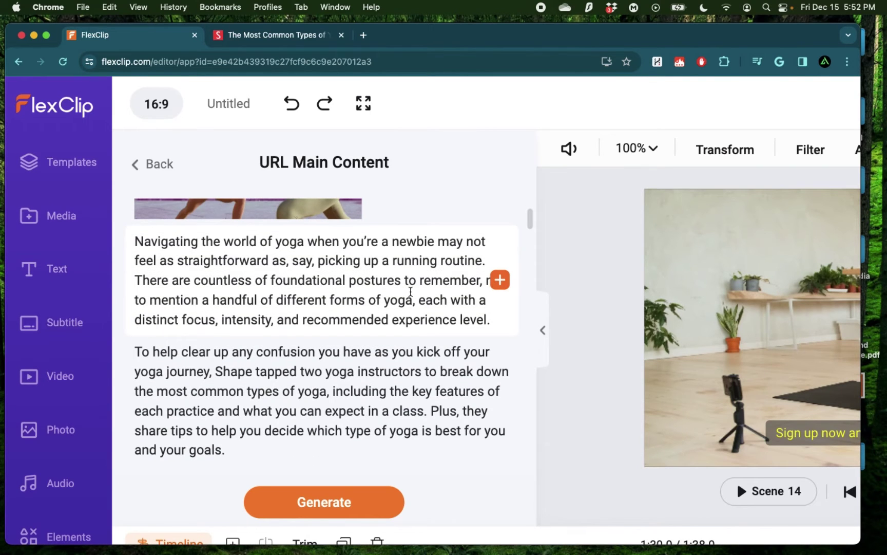
pyautogui.scroll(-4, 410, 291)
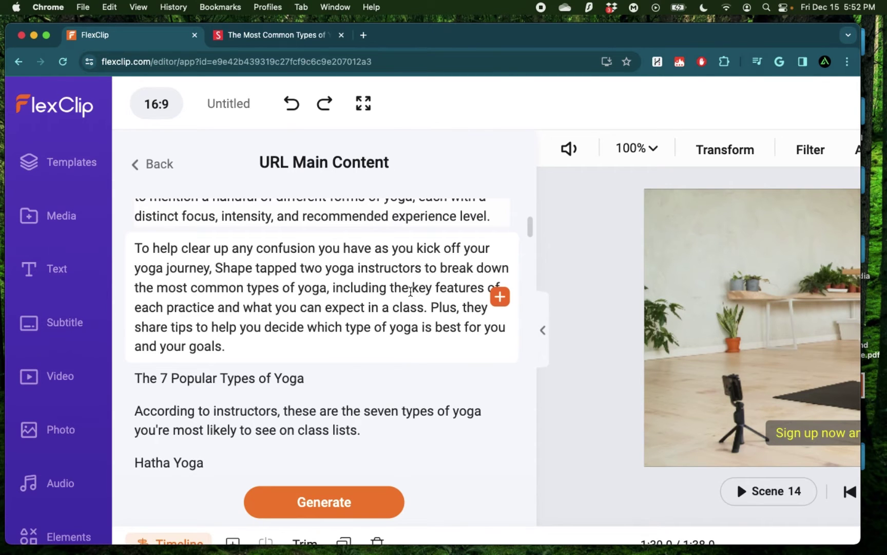
pyautogui.scroll(-4, 408, 290)
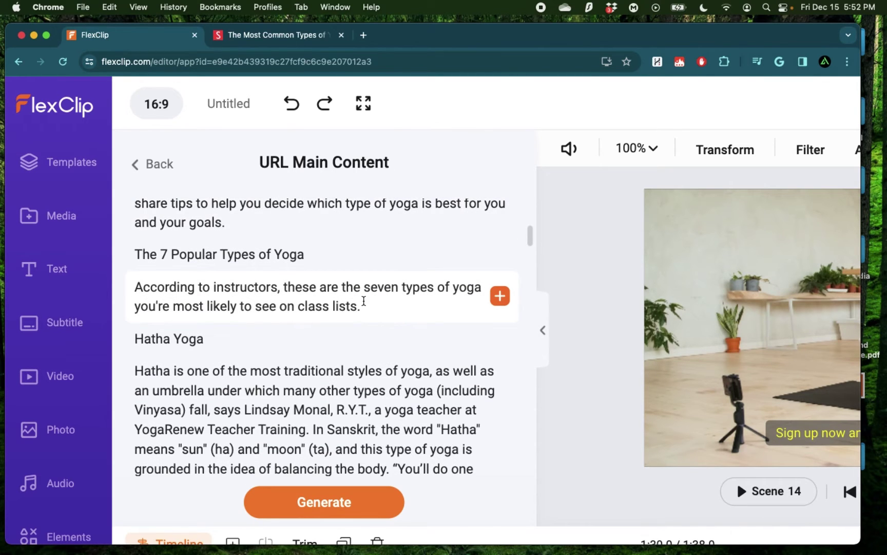
pyautogui.scroll(-10, 156, 255)
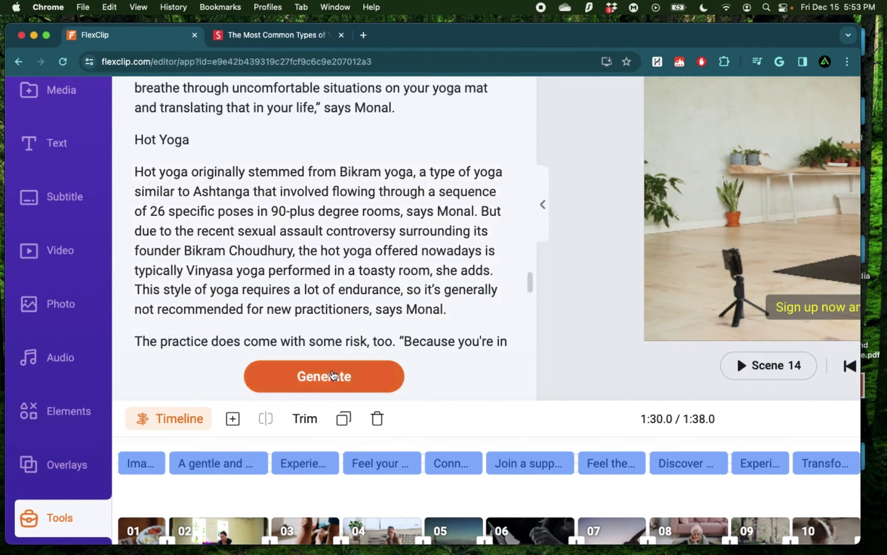
# Generate the video from the article and review new scenes 15–22 on the timeline.
pyautogui.click(320, 381)
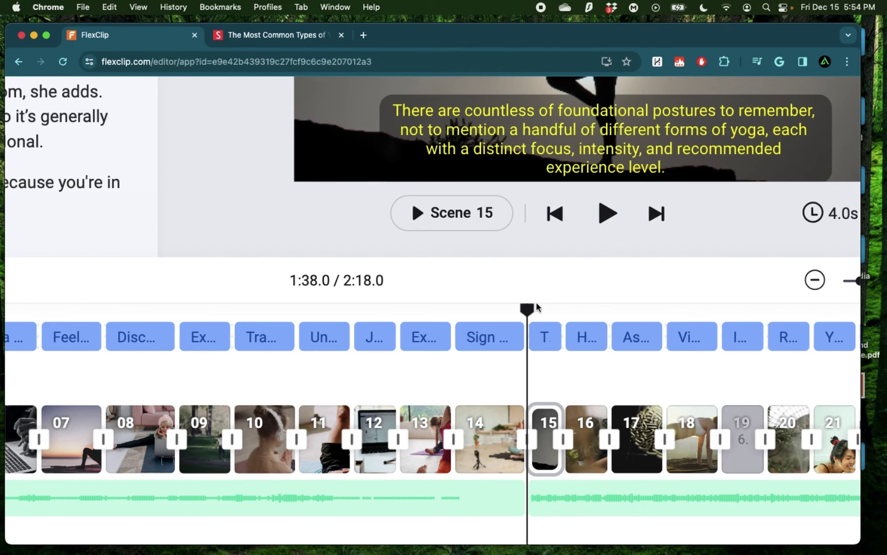
pyautogui.click(530, 311)
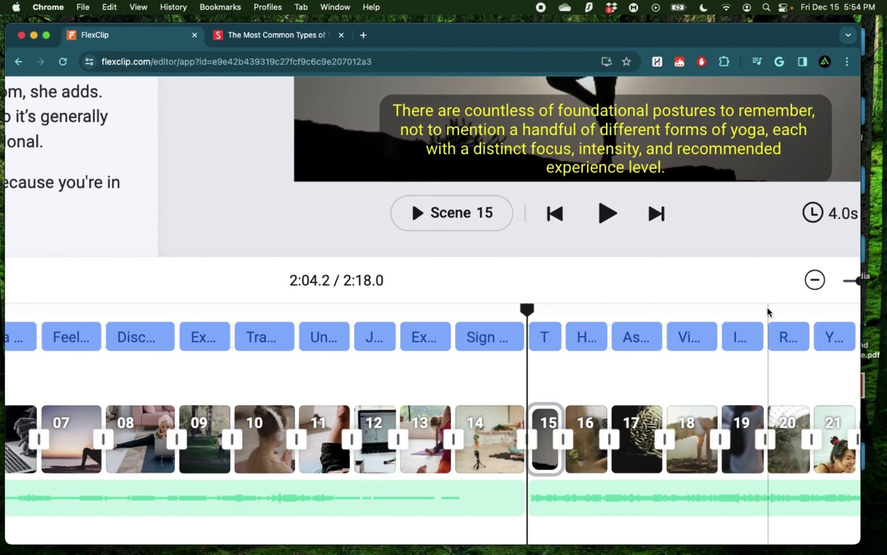
pyautogui.hscroll(5, 767, 311)
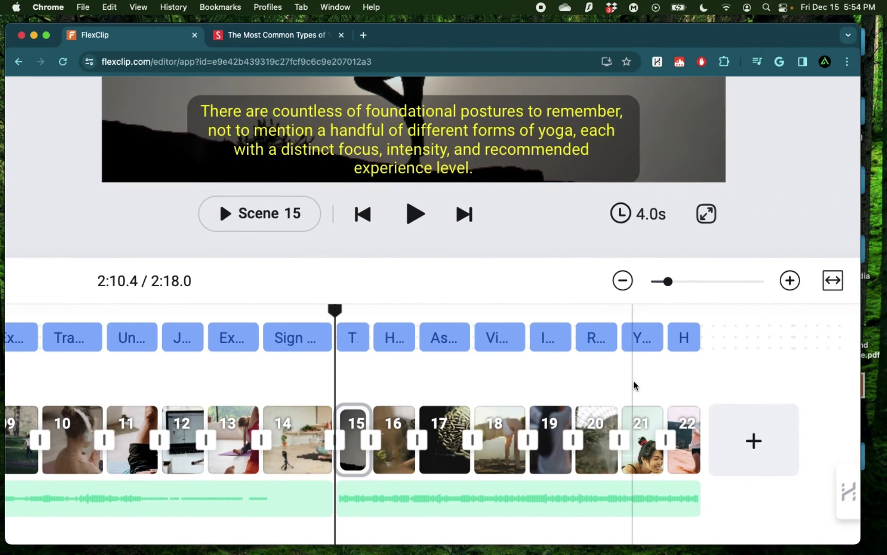
pyautogui.scroll(4, 465, 318)
# Preview the generated scenes full screen from Scene 16, then return to the tools grid.
pyautogui.hscroll(-5, 453, 376)
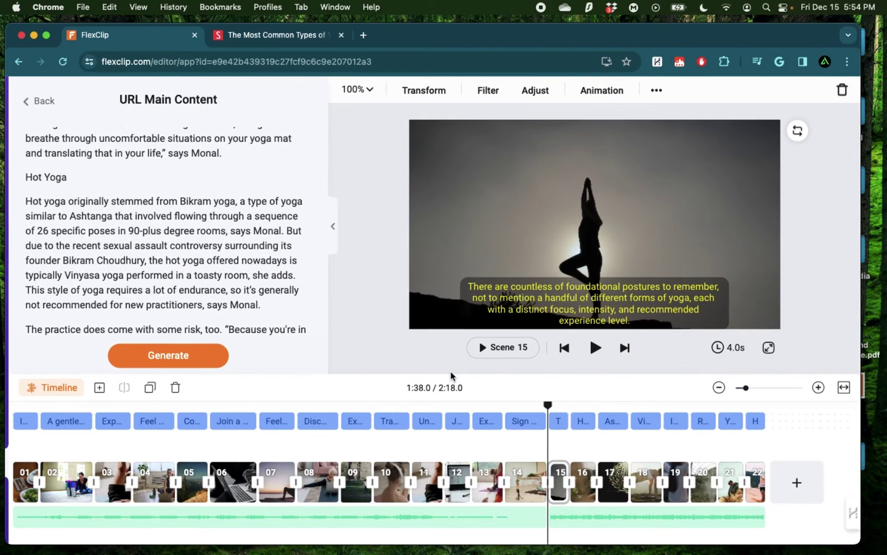
pyautogui.click(583, 482)
pyautogui.click(768, 347)
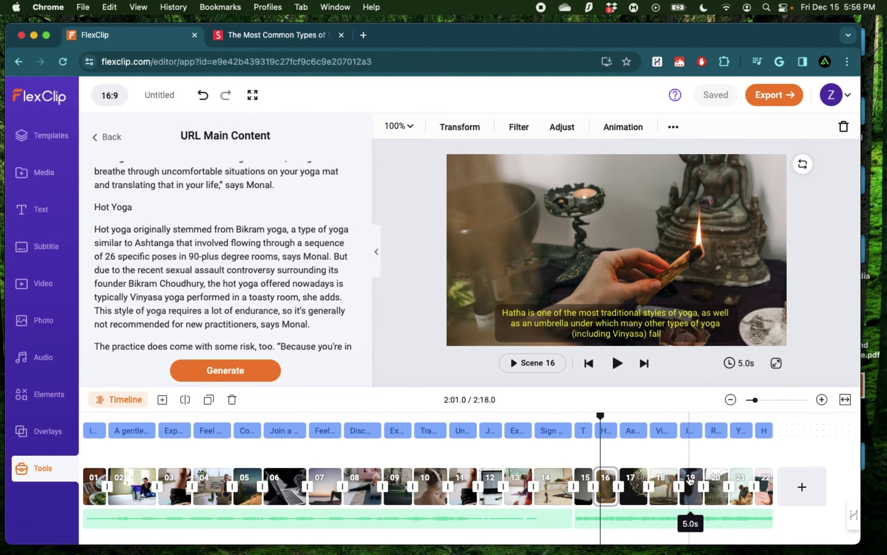
pyautogui.click(632, 326)
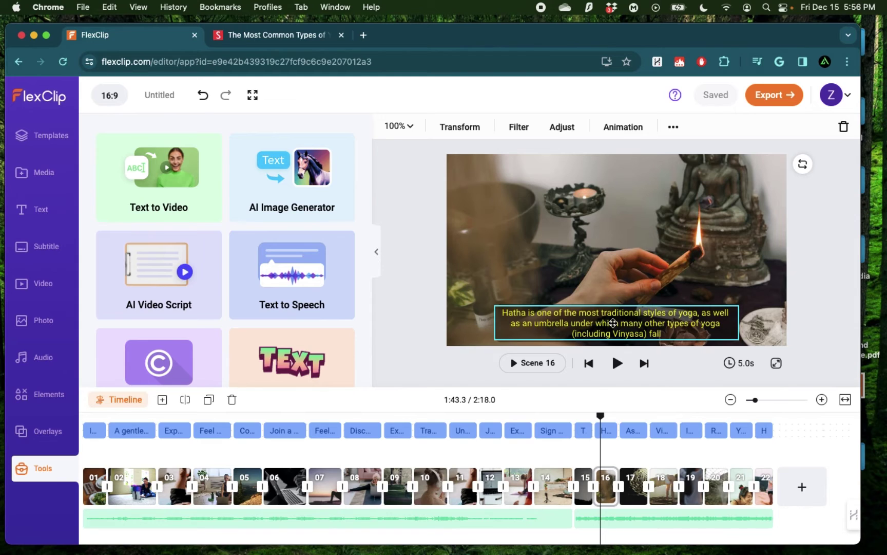
pyautogui.click(153, 278)
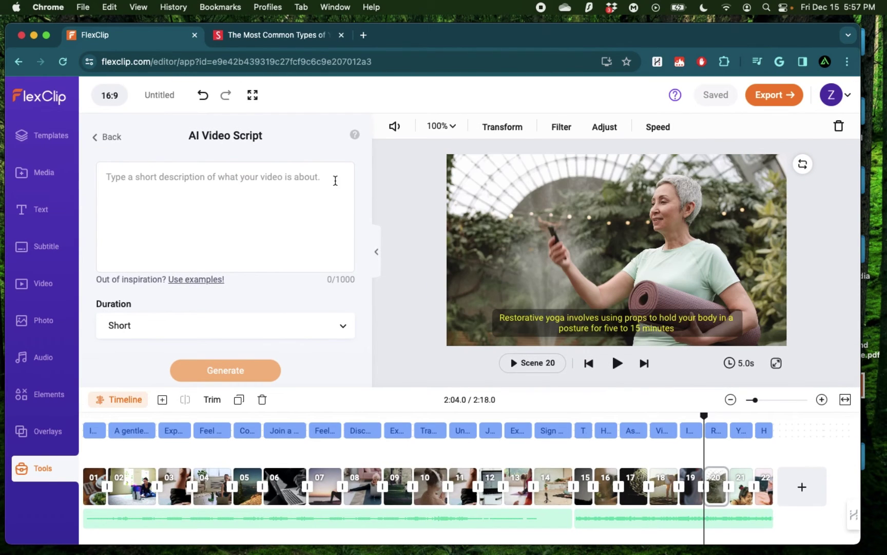
pyautogui.click(275, 188)
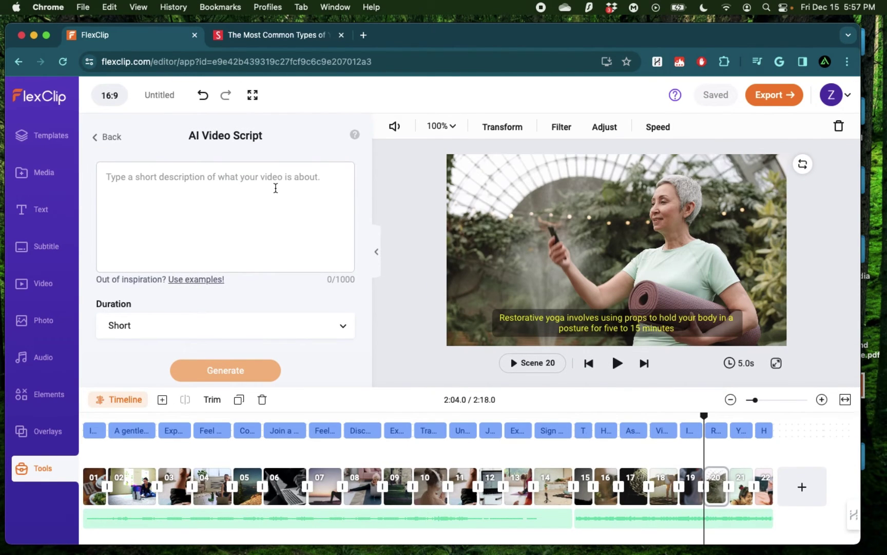
pyautogui.write('Vide')
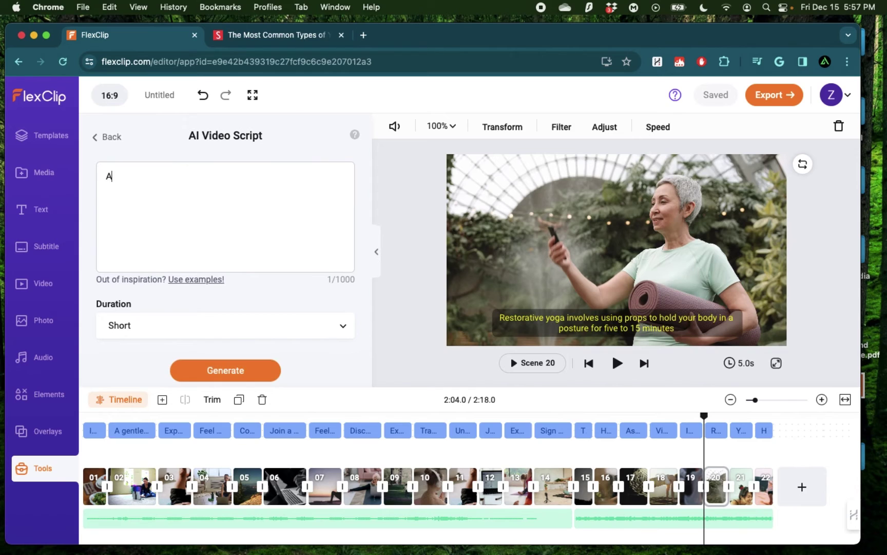
pyautogui.write('o script about the histroy')
pyautogui.press('BackSpace')
pyautogui.press('BackSpace')
pyautogui.press('BackSpace')
pyautogui.press('BackSpace')
pyautogui.write('ory of ashtan')
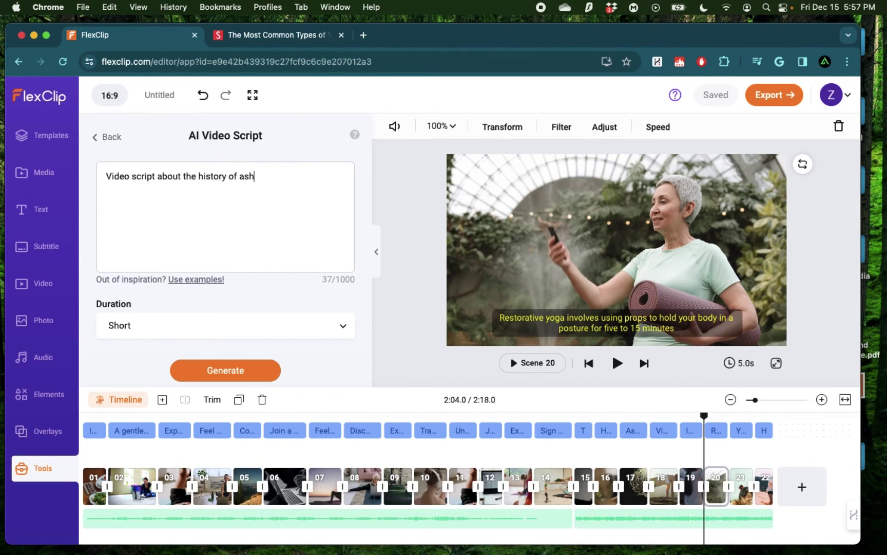
pyautogui.write('ga yoga')
pyautogui.click(224, 331)
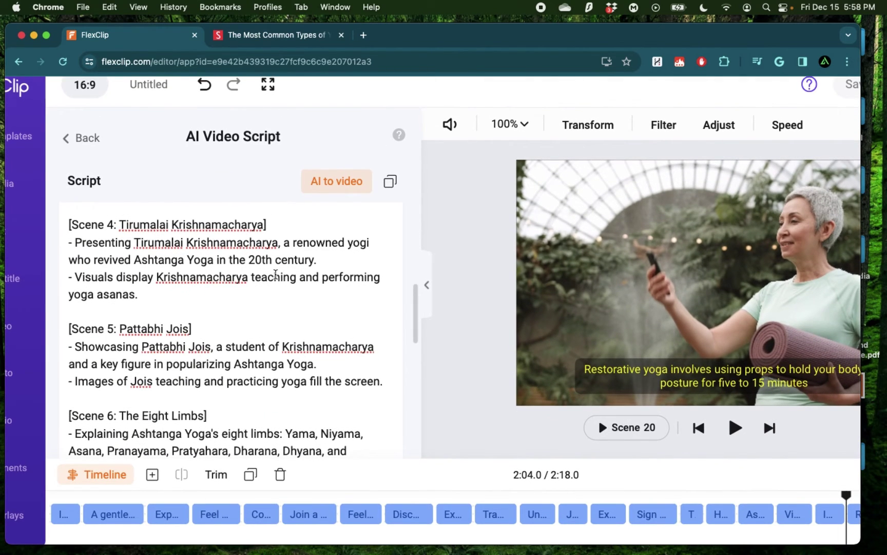
pyautogui.click(95, 145)
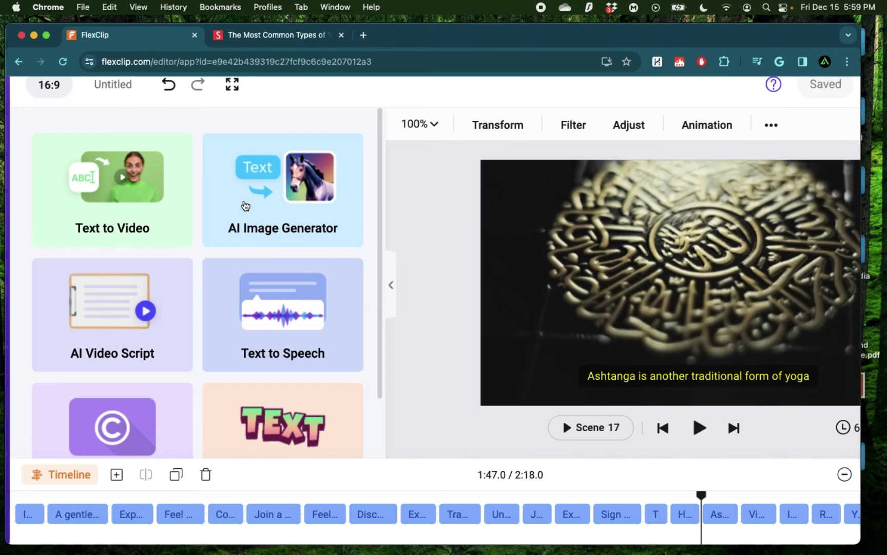
# In the AI Image Generator, browse all styles and pick the Colorful style.
pyautogui.click(245, 205)
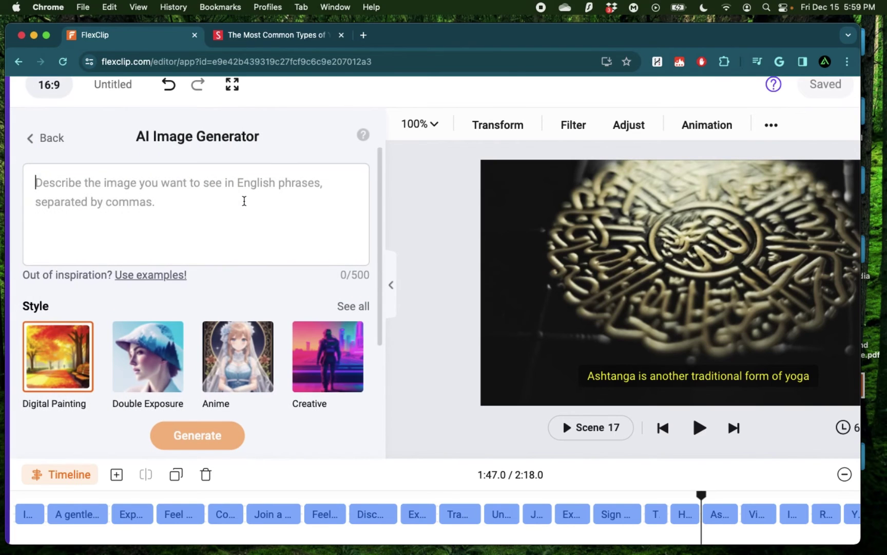
pyautogui.hscroll(-2, 163, 210)
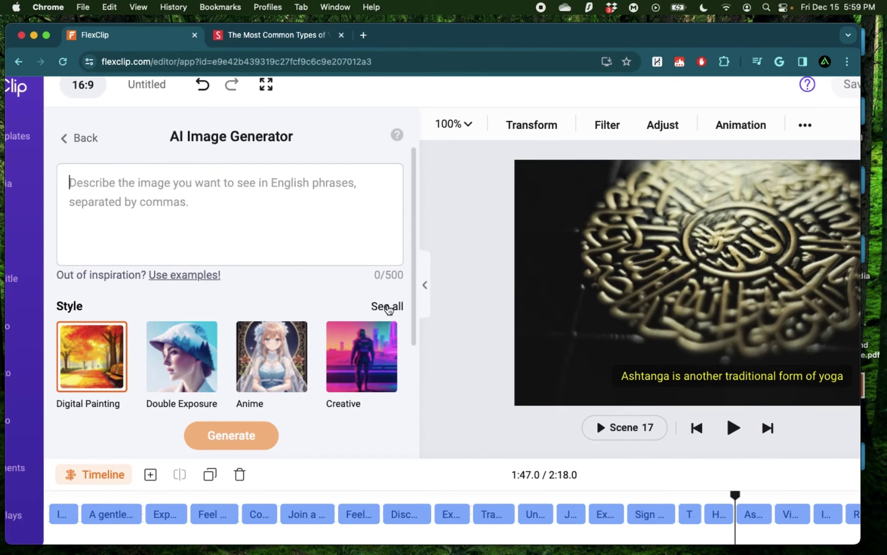
pyautogui.click(388, 307)
pyautogui.scroll(-5, 268, 254)
pyautogui.scroll(-5, 383, 244)
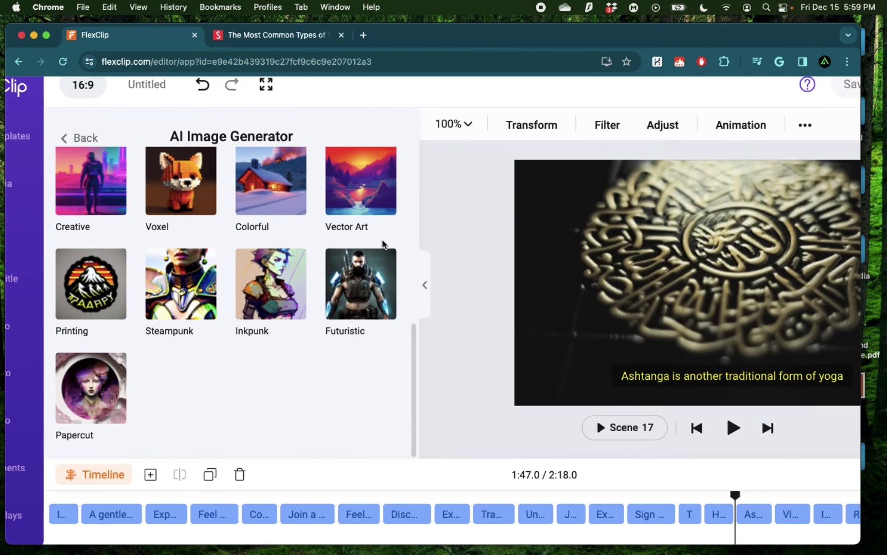
pyautogui.scroll(10, 383, 244)
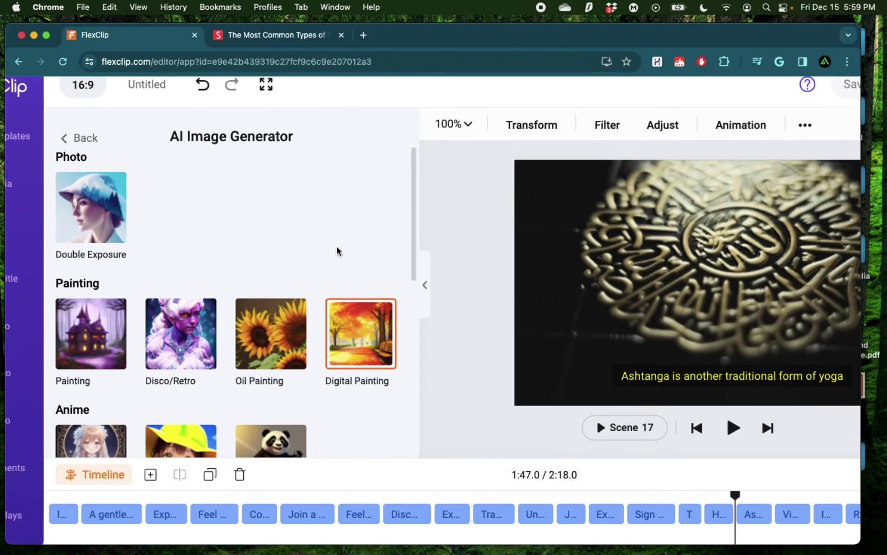
pyautogui.scroll(-9, 332, 228)
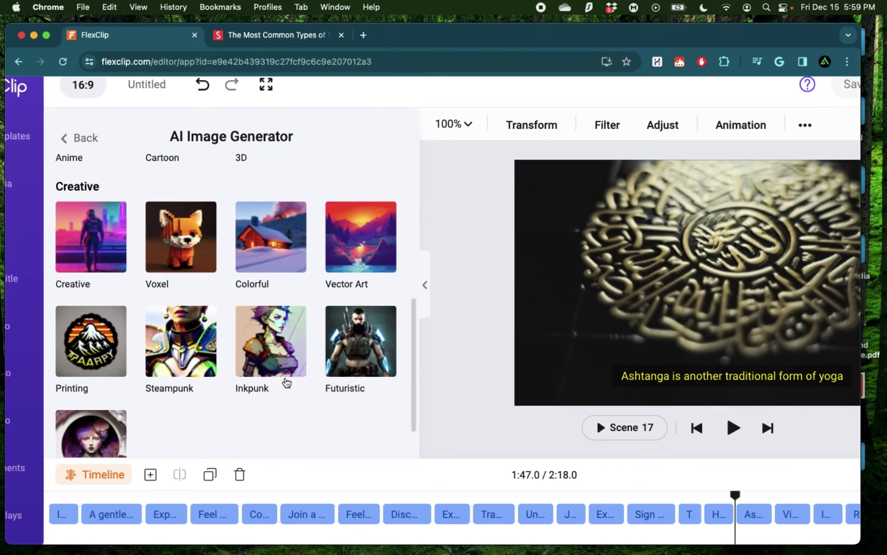
pyautogui.click(271, 245)
# Generate images from the prompt 'Yoga on a mountain'.
pyautogui.click(146, 206)
pyautogui.write('Yoga ')
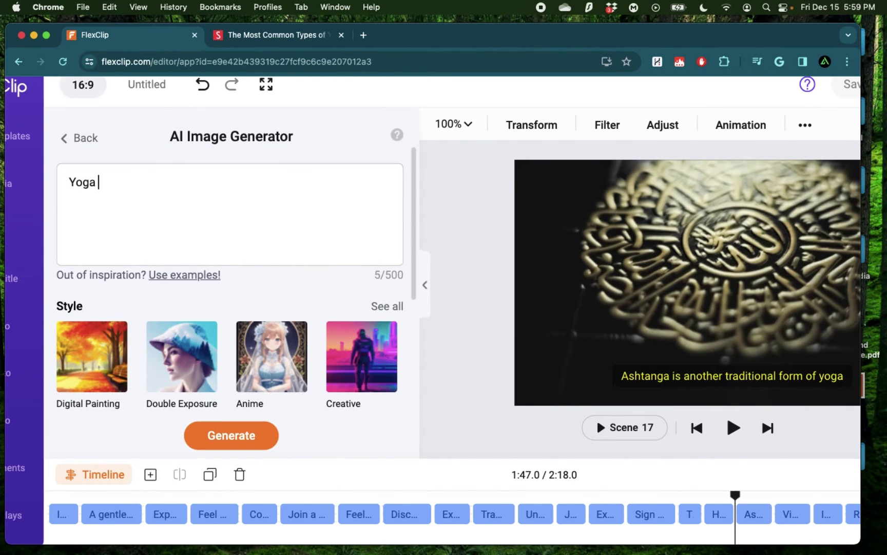
pyautogui.write('on a mountain')
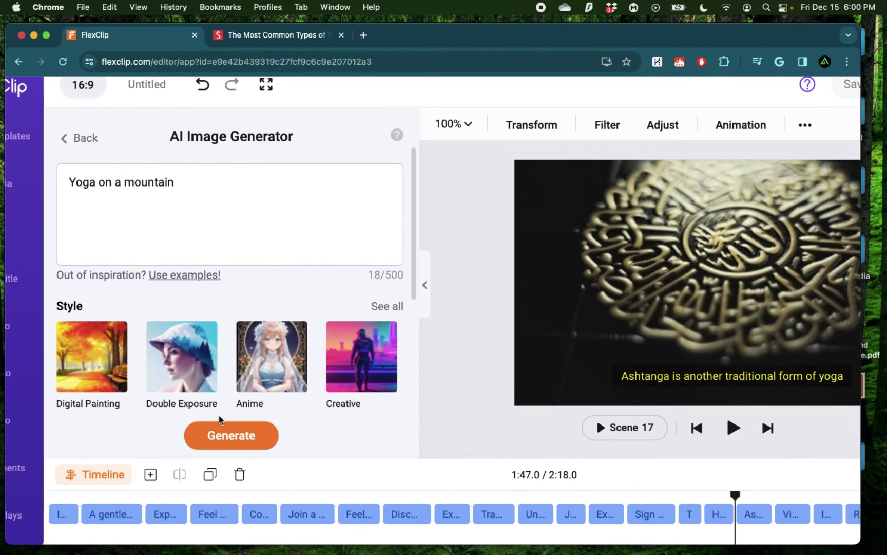
pyautogui.click(229, 438)
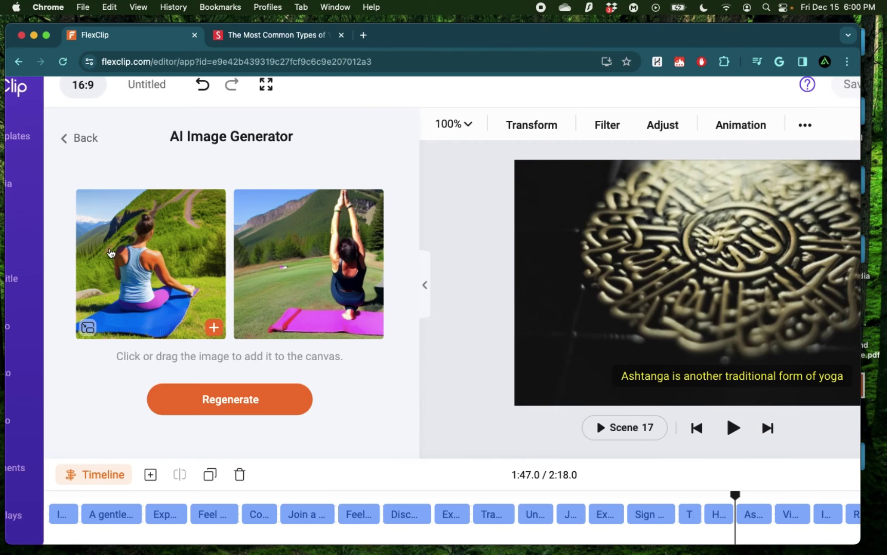
# Add the first generated image, a woman seated on a mountain meadow mat, as Scene 18.
pyautogui.scroll(5, 86, 221)
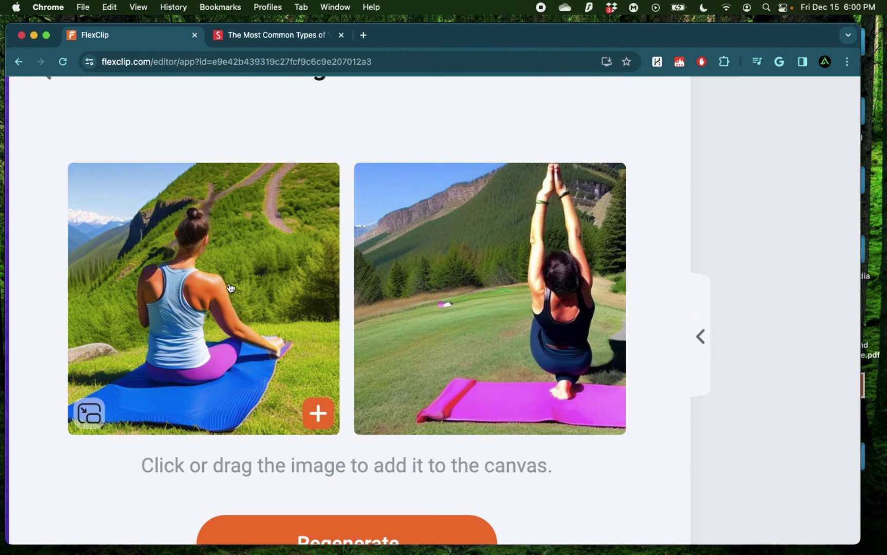
pyautogui.click(318, 414)
pyautogui.scroll(-5, 319, 419)
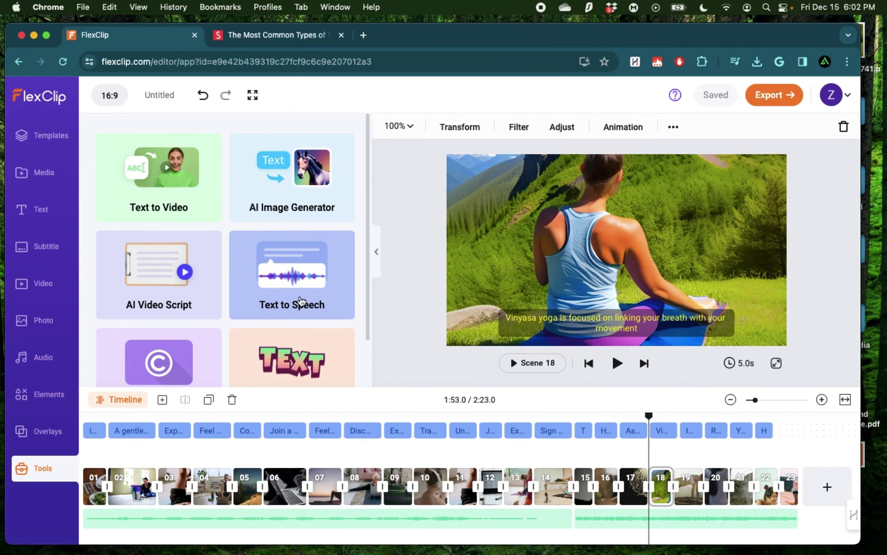
pyautogui.click(276, 273)
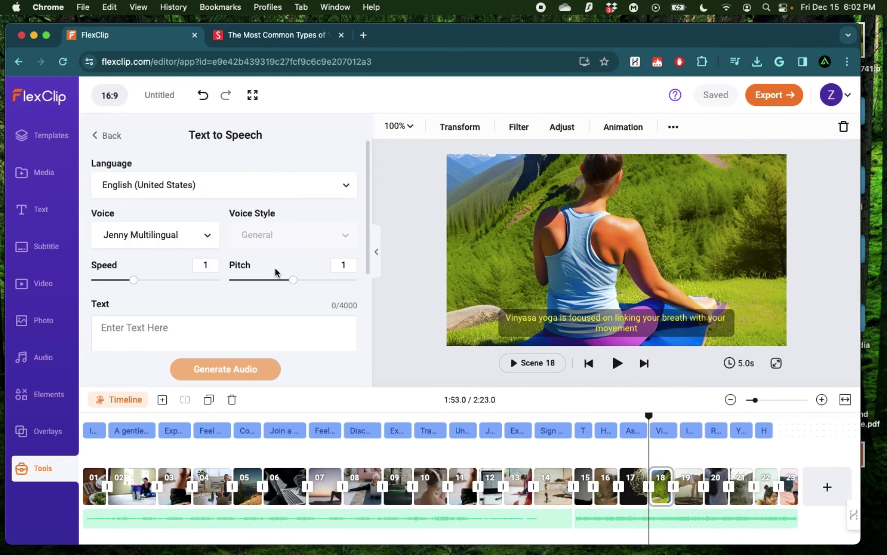
pyautogui.click(223, 185)
pyautogui.scroll(-15, 176, 335)
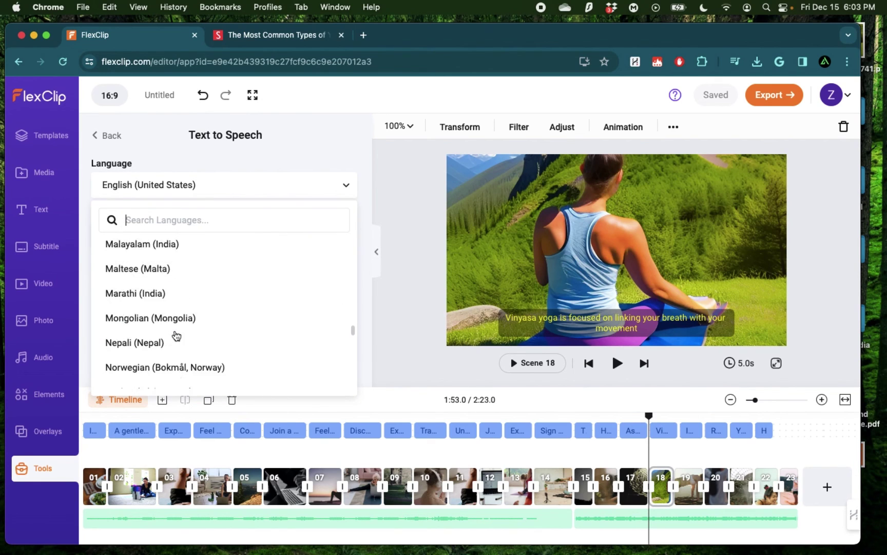
pyautogui.click(295, 150)
pyautogui.click(158, 234)
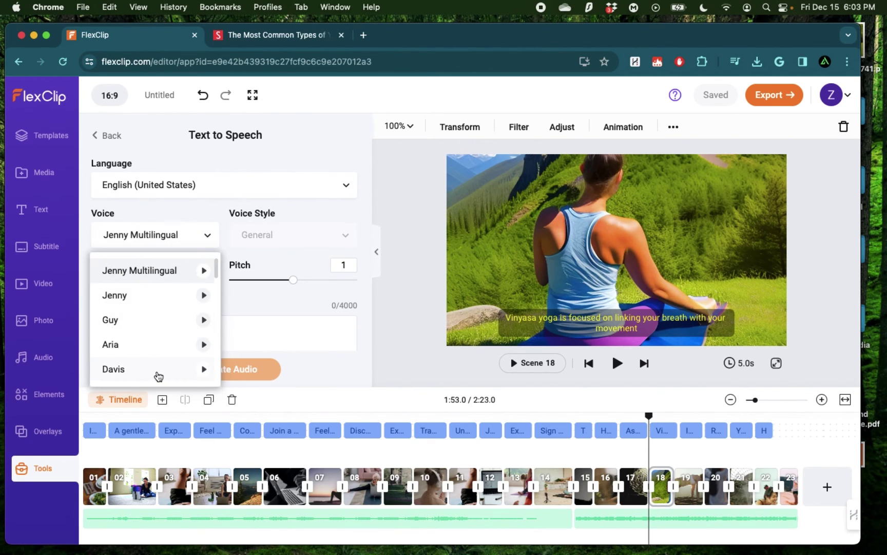
pyautogui.scroll(-3, 159, 373)
pyautogui.scroll(-2, 154, 333)
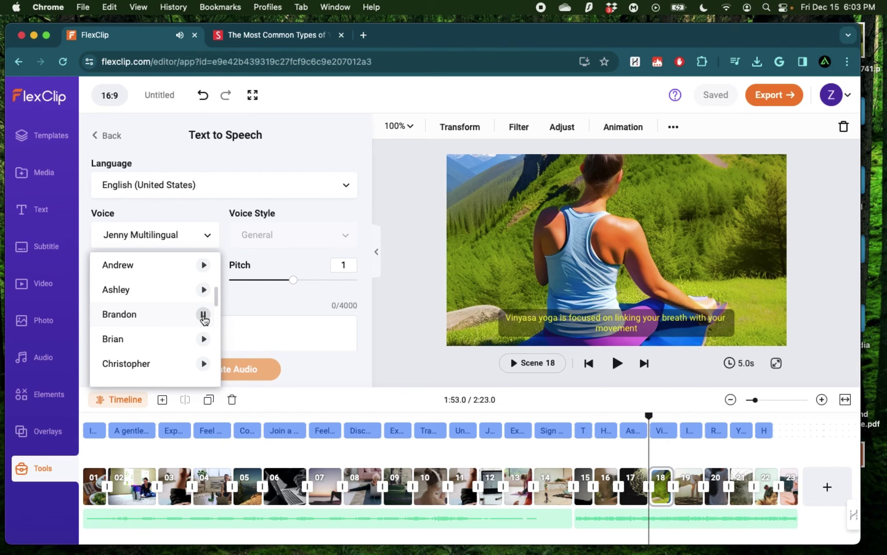
pyautogui.scroll(-3, 164, 329)
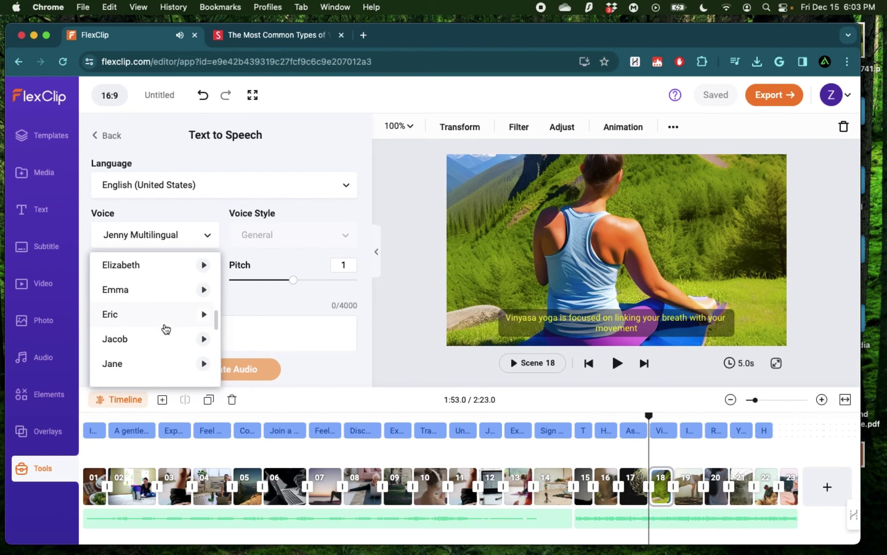
pyautogui.scroll(-3, 192, 336)
pyautogui.scroll(2, 194, 337)
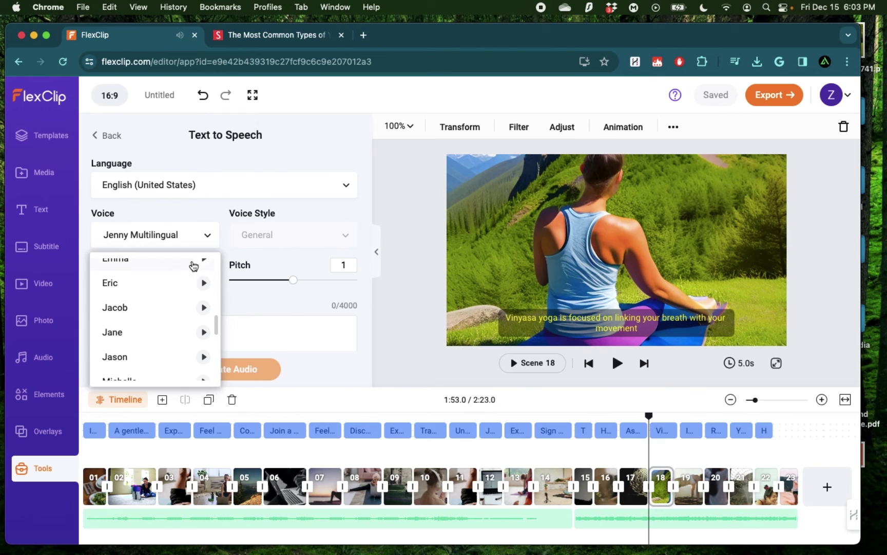
pyautogui.scroll(1, 157, 309)
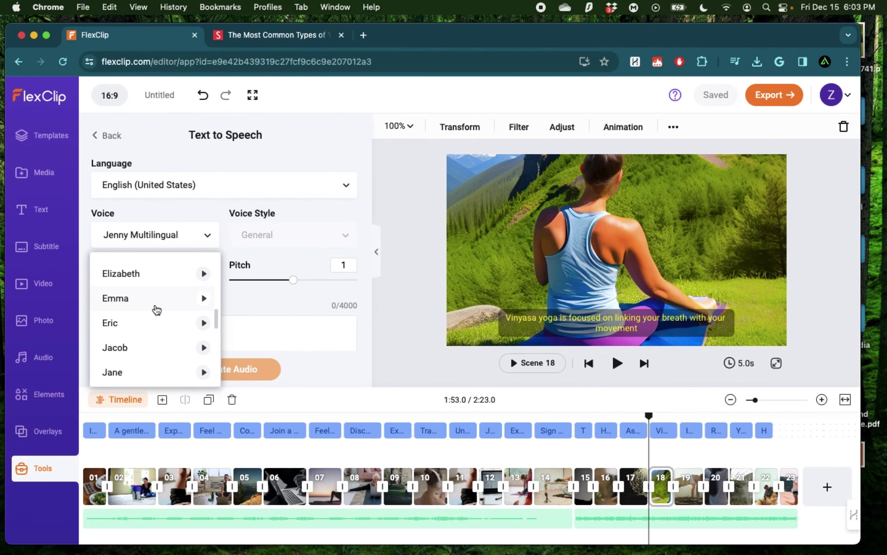
# Choose the Emma voice and enter 'It was a lovely day on the mountain and i just had to get my yoga mat and do some practice'.
pyautogui.click(173, 280)
pyautogui.scroll(-3, 174, 280)
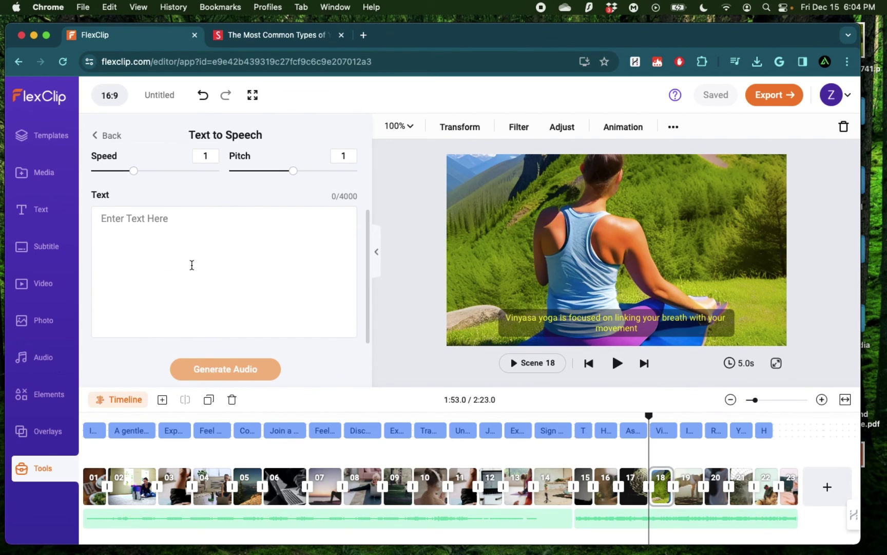
pyautogui.write('I')
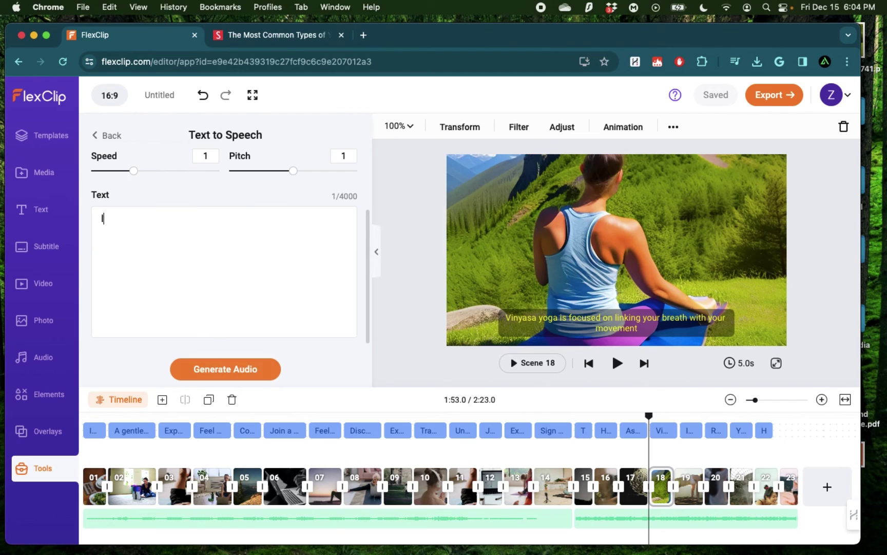
pyautogui.write('t was a lovely day on the')
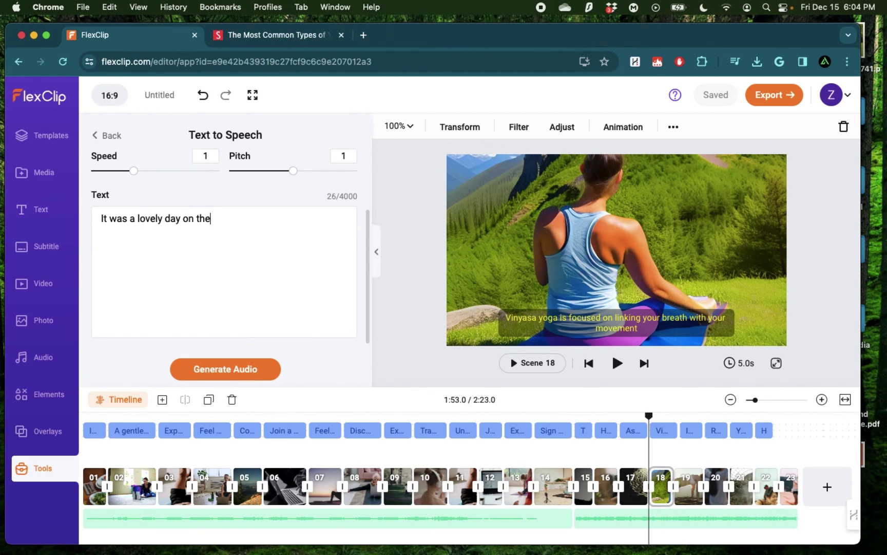
pyautogui.write(' mountain and i just had to ')
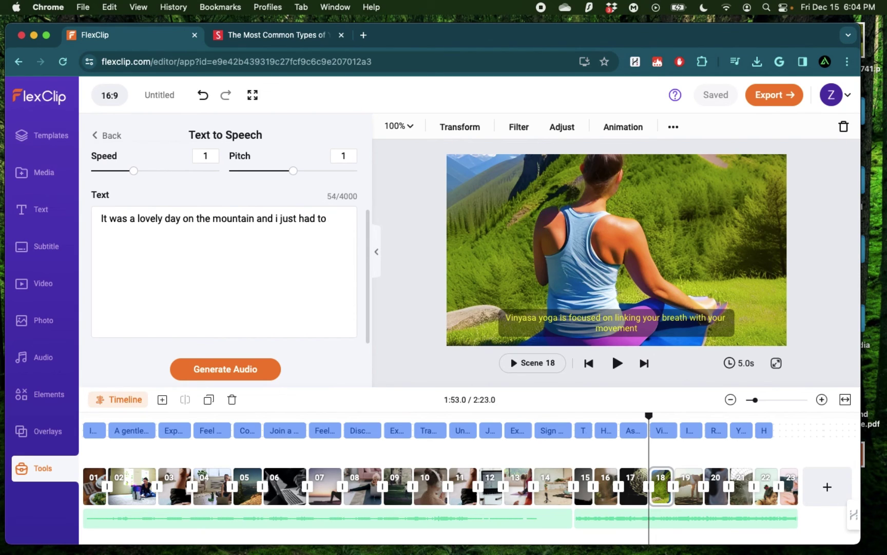
pyautogui.write('s')
pyautogui.press('BackSpace')
pyautogui.write('get my yoga mat a')
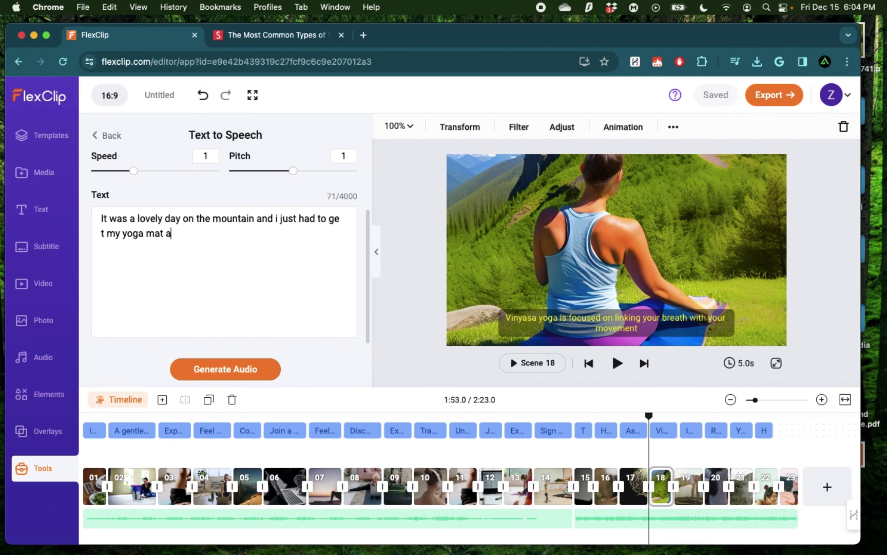
pyautogui.write('nd do some pract')
pyautogui.write('ice')
pyautogui.scroll(2, 231, 236)
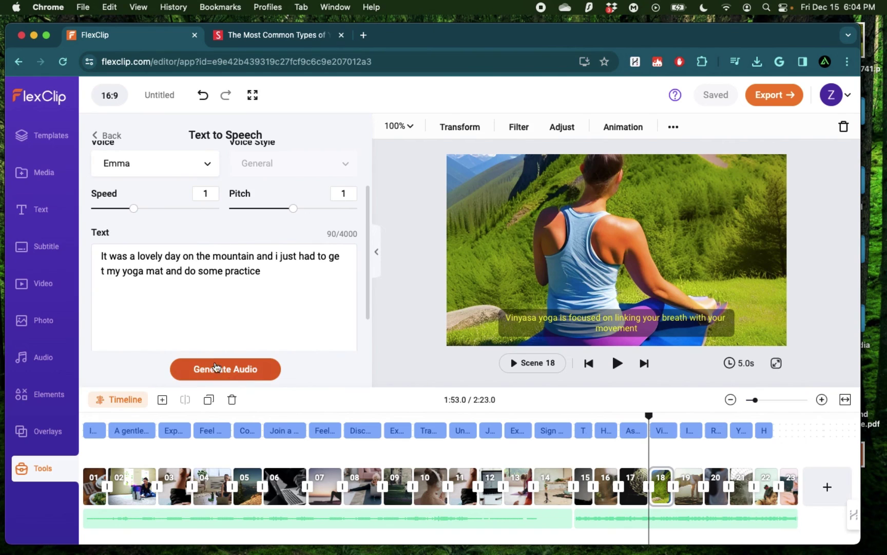
# Generate the narration audio and download it as an MP3.
pyautogui.click(236, 375)
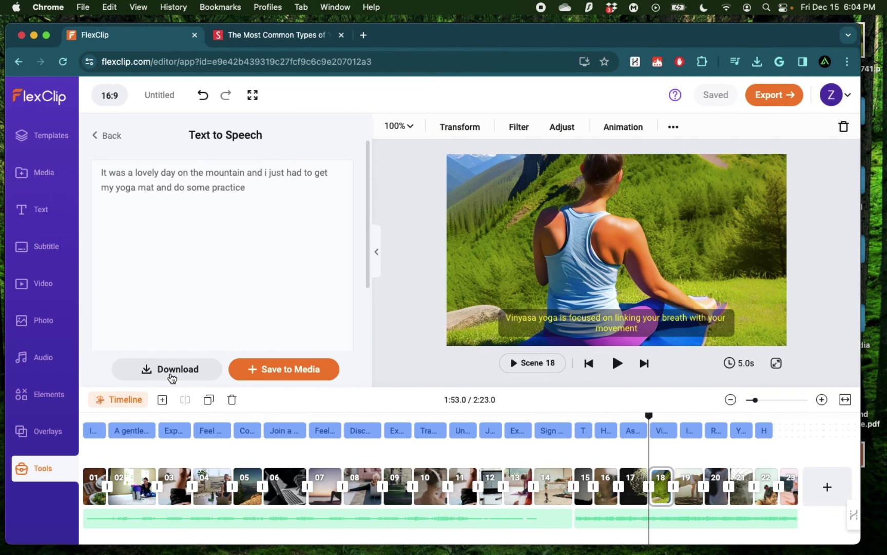
pyautogui.click(172, 378)
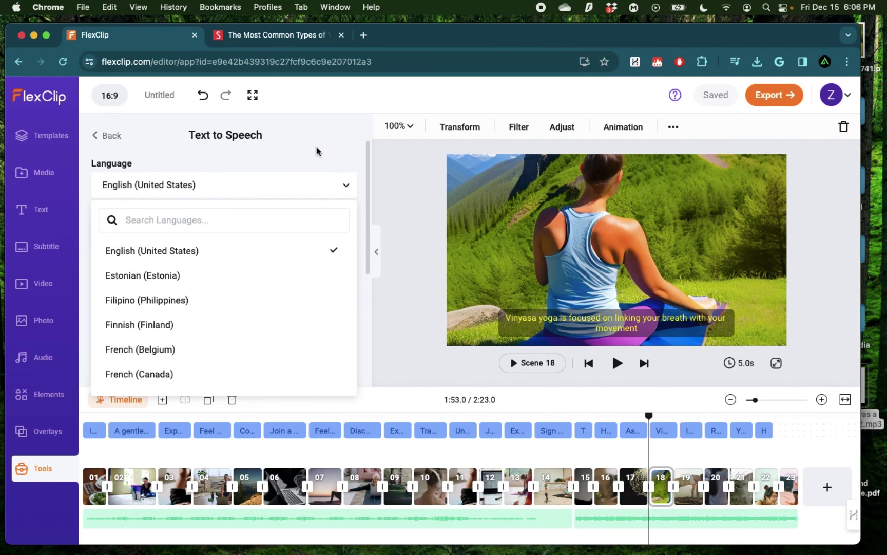
pyautogui.scroll(-10, 225, 320)
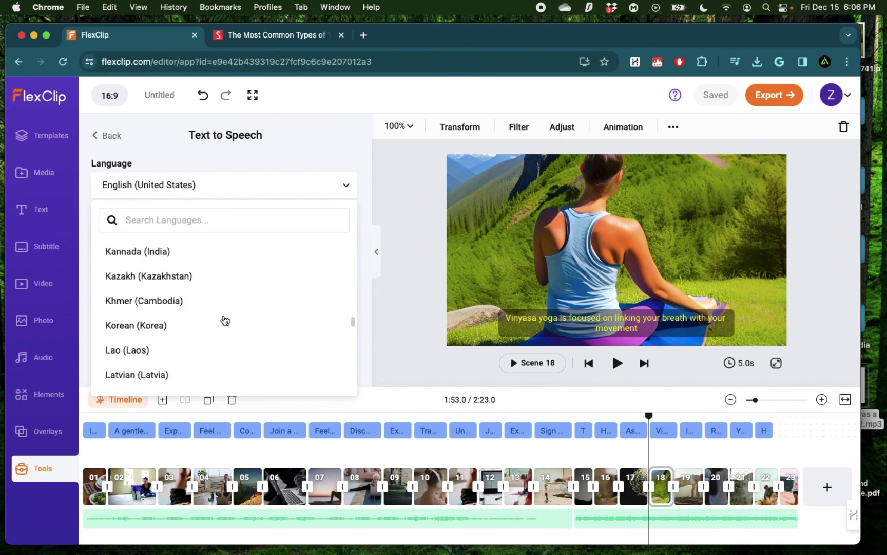
pyautogui.scroll(-3, 224, 320)
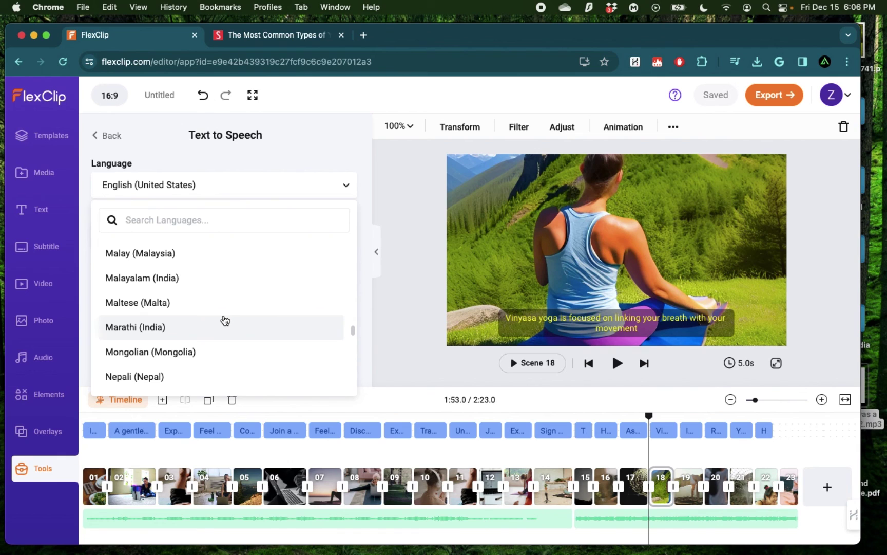
pyautogui.scroll(-5, 224, 319)
# Add a 'Yoga chick' branding watermark set in the Nereus font.
pyautogui.click(296, 164)
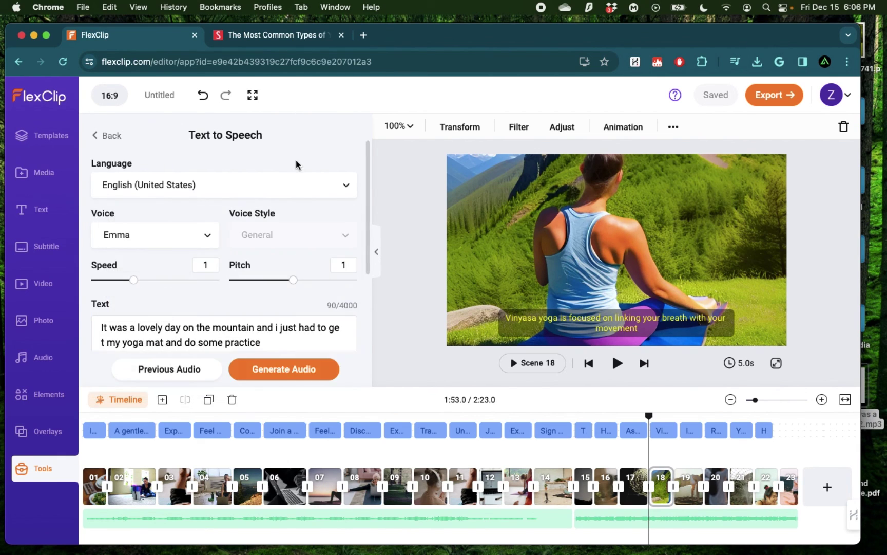
pyautogui.click(121, 135)
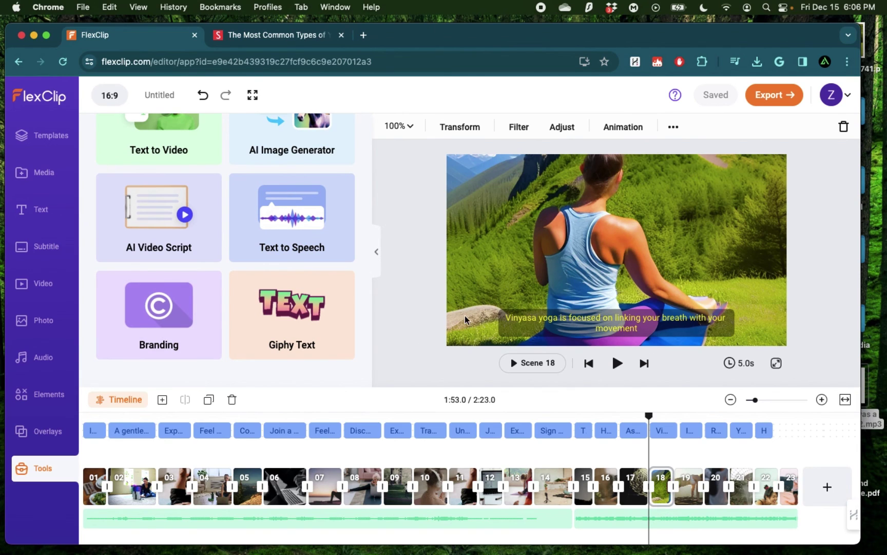
pyautogui.click(186, 319)
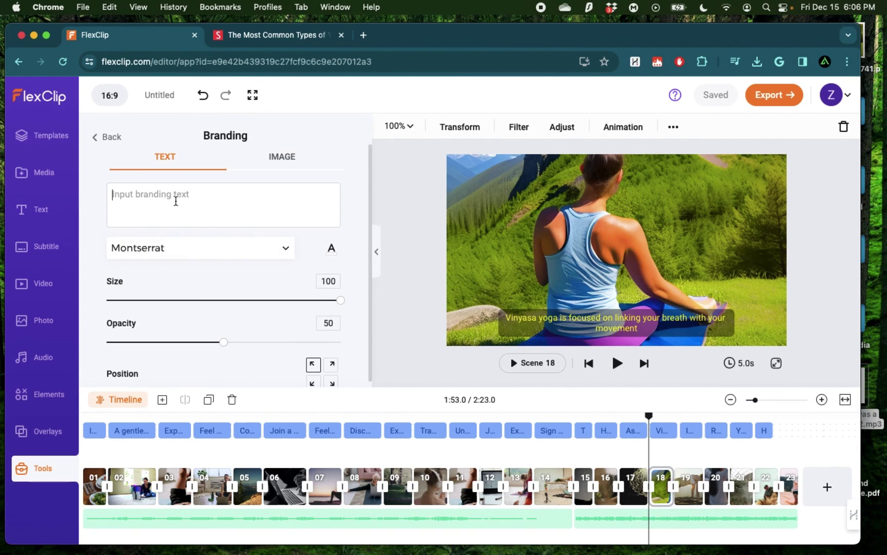
pyautogui.write('Yoga chick')
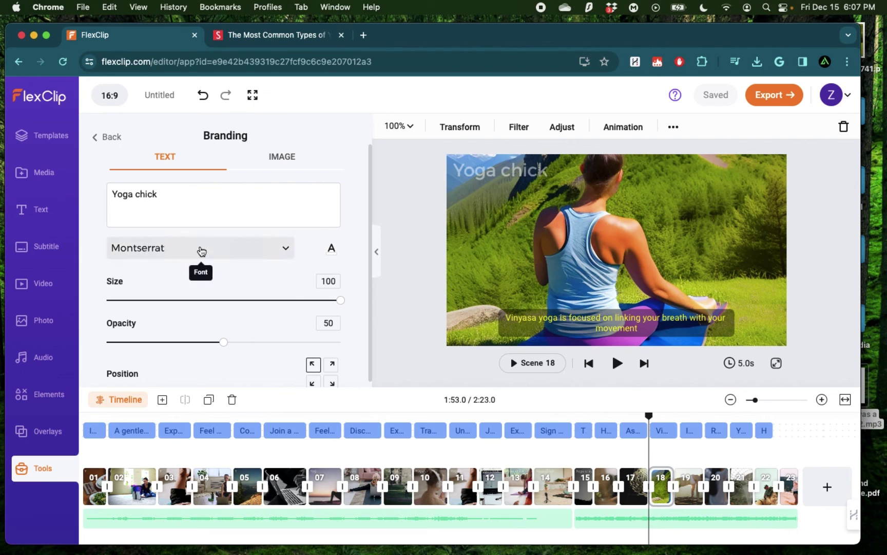
pyautogui.click(202, 246)
pyautogui.click(174, 365)
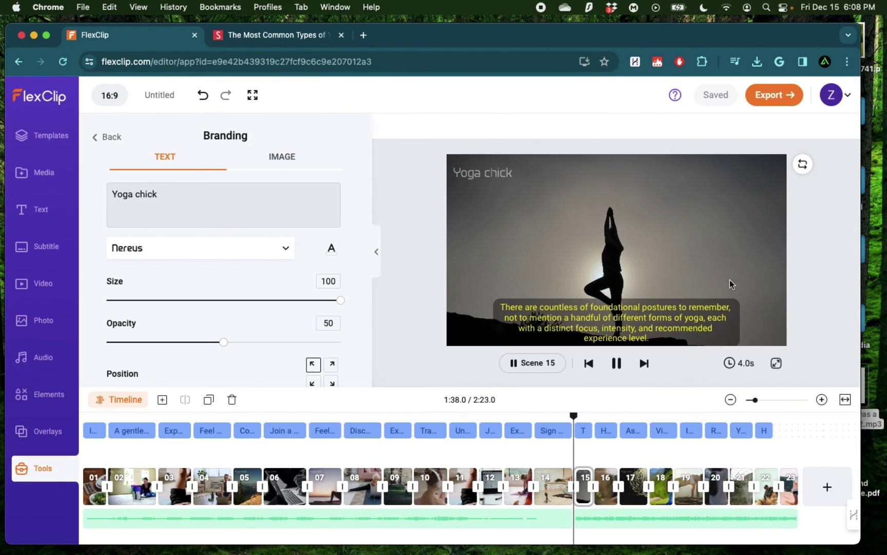
# Open the Giphy Text tool and enter 'Yoga chick' to get animated text designs.
pyautogui.click(102, 138)
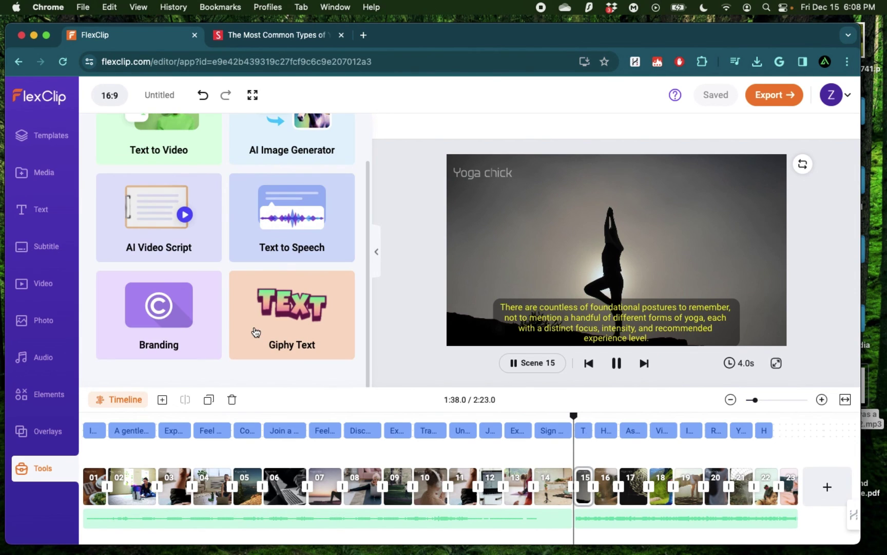
pyautogui.click(299, 321)
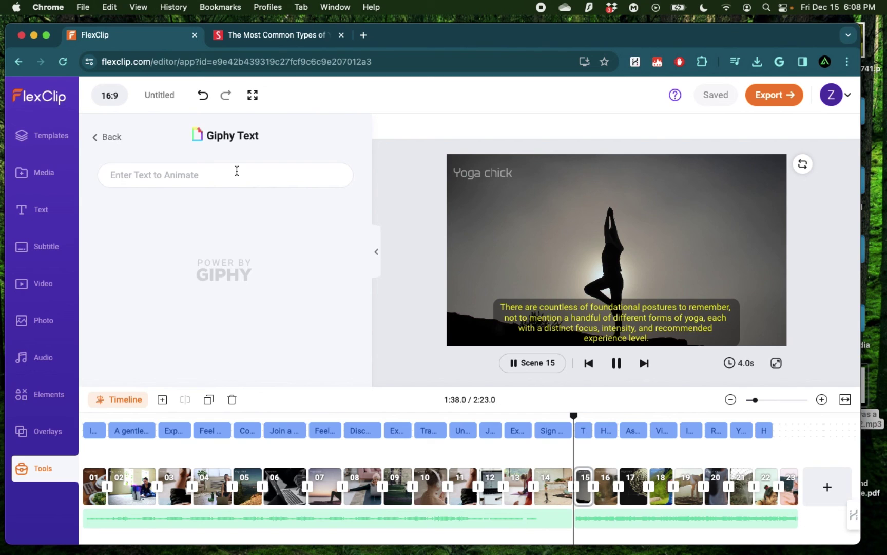
pyautogui.write('Yoga chick')
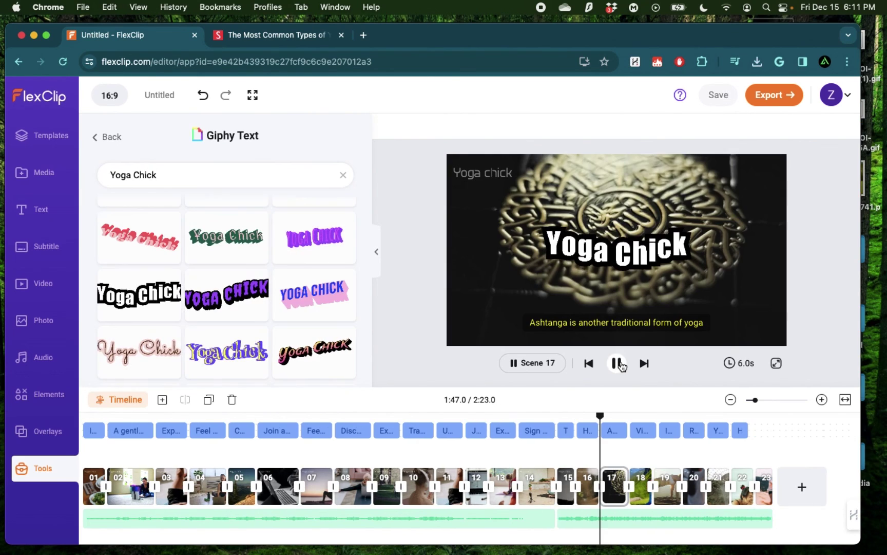